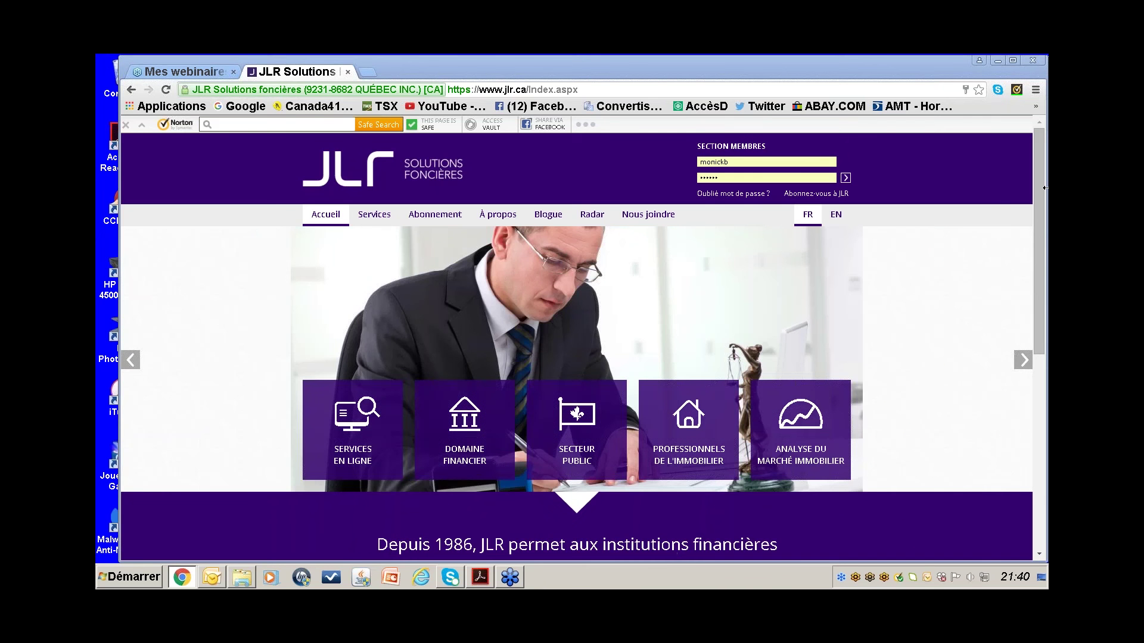
Log in, switch the member dashboard to English, and open the Sold Properties search
click(846, 177)
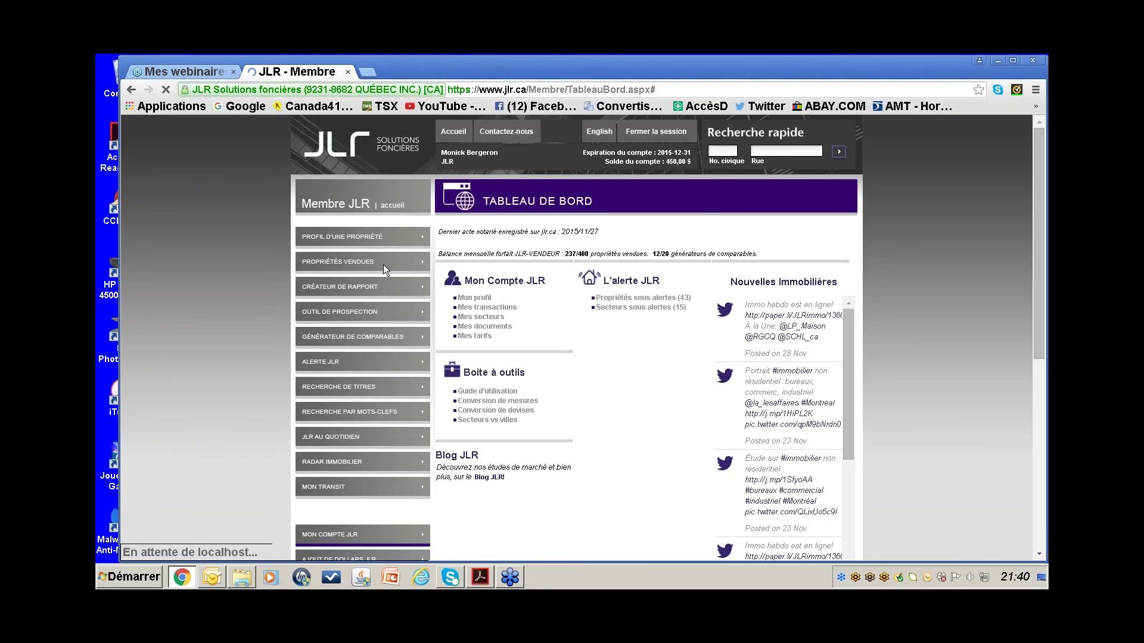
click(601, 138)
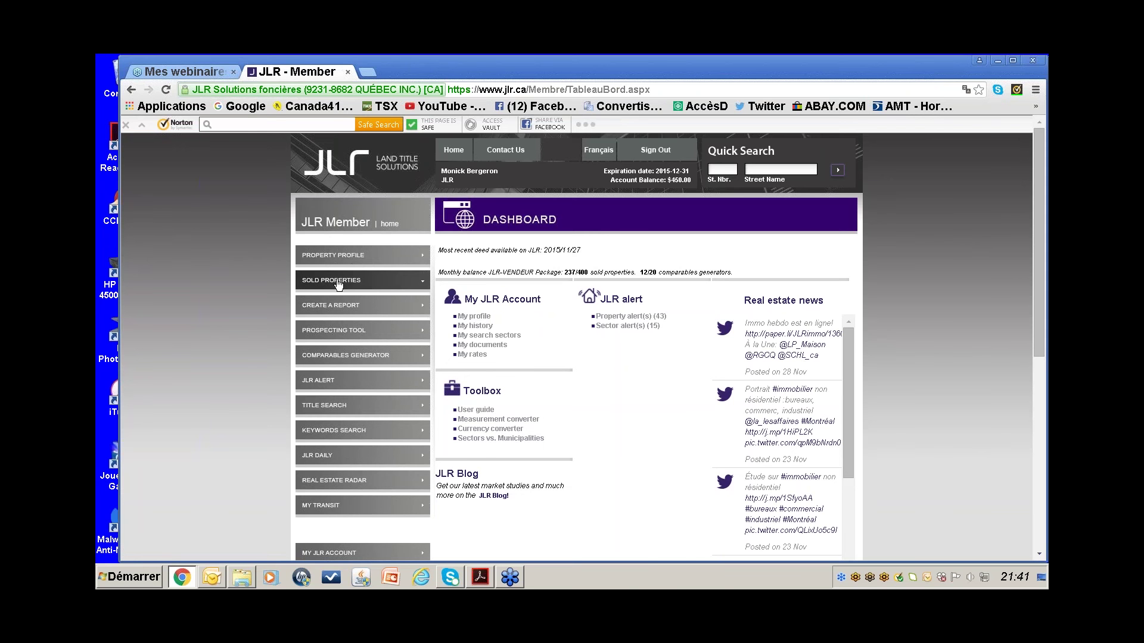
click(371, 281)
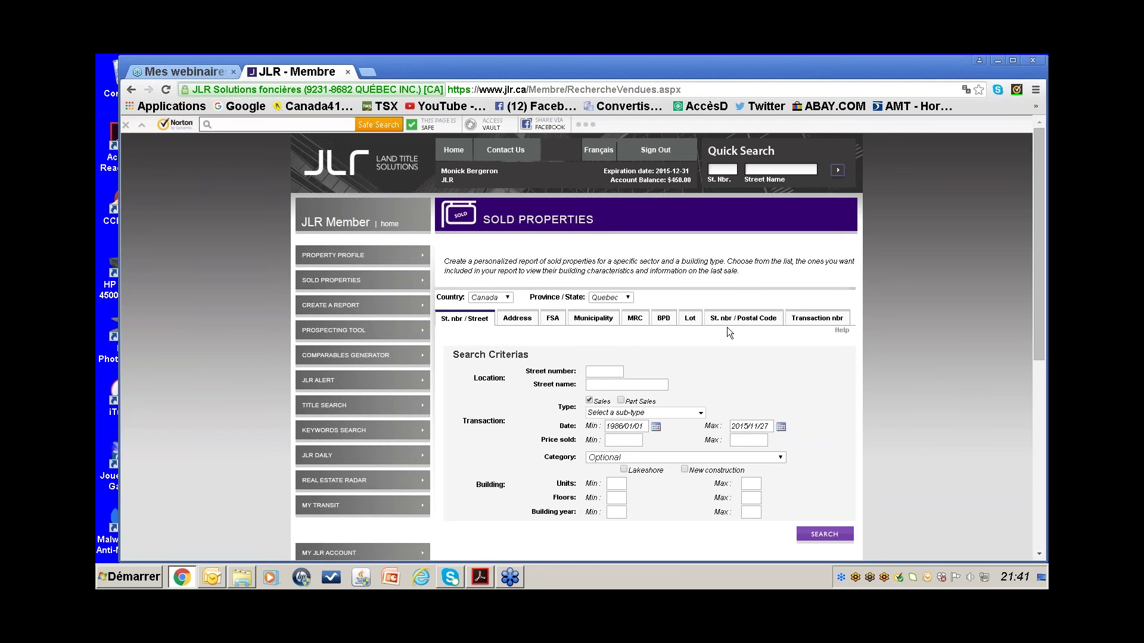
Limit the sold-properties search to municipality Montreal, borough Pierrefonds/Roxboro
click(594, 319)
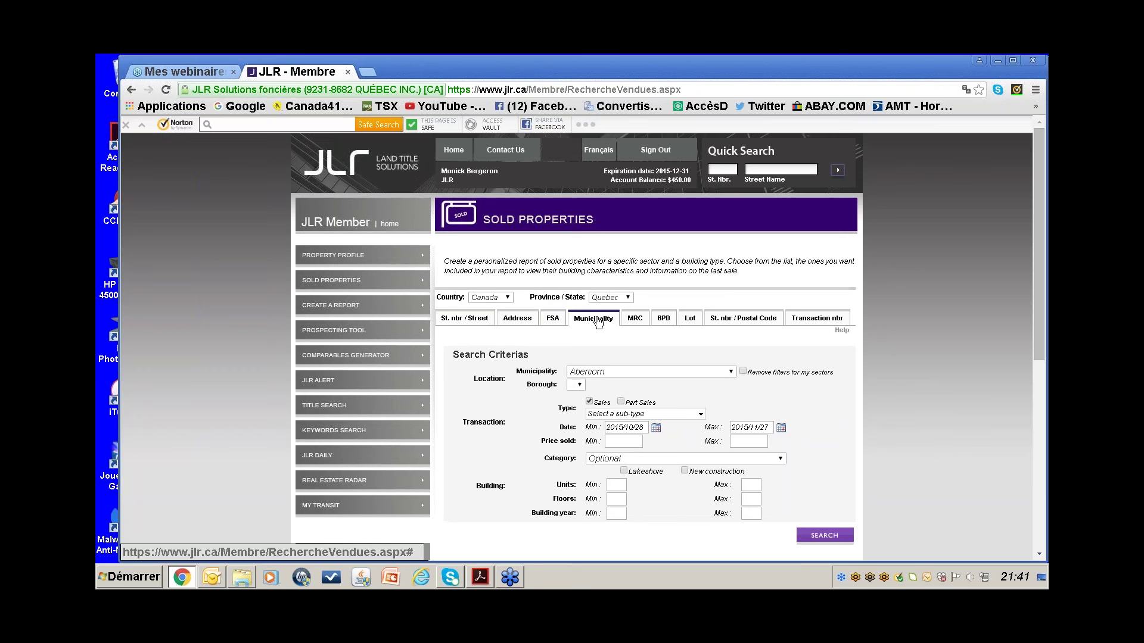
click(732, 371)
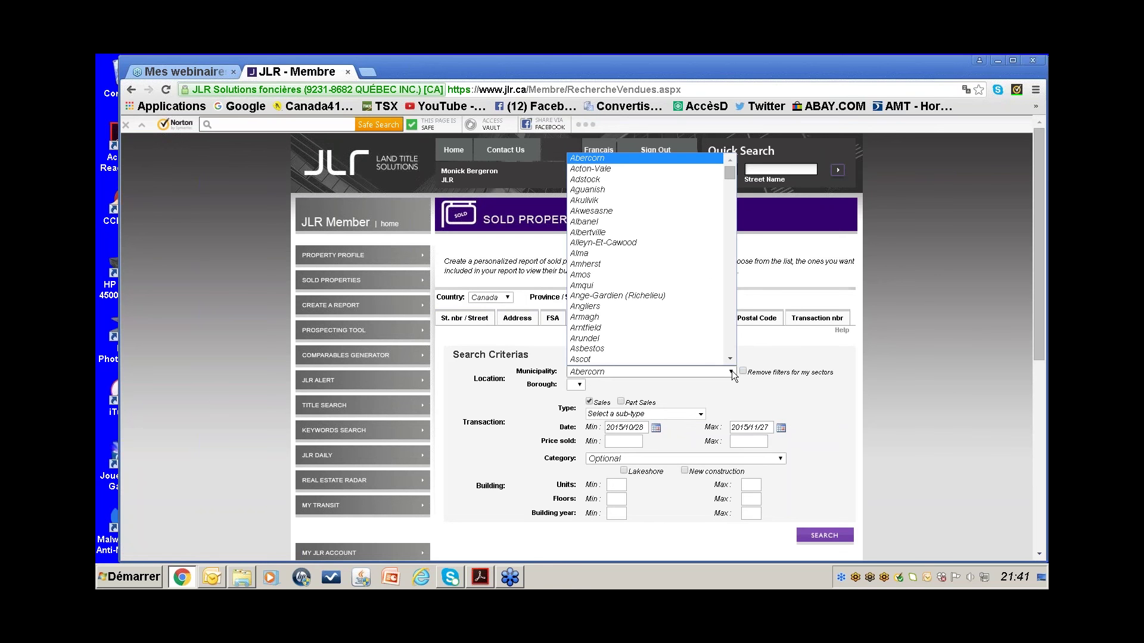
text(mont)
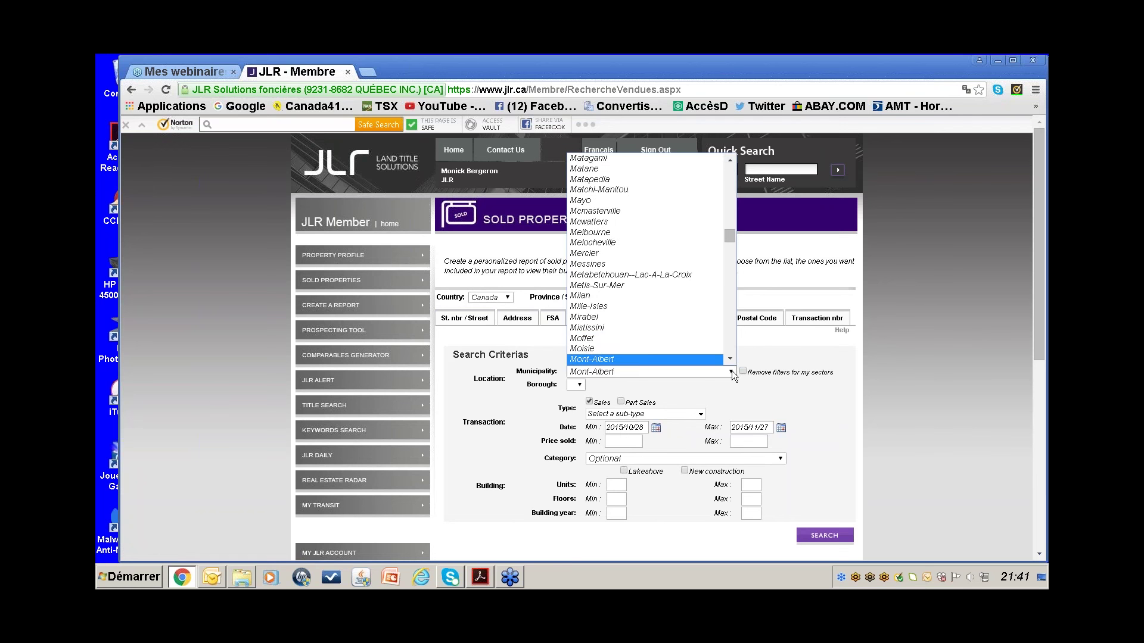
text(real)
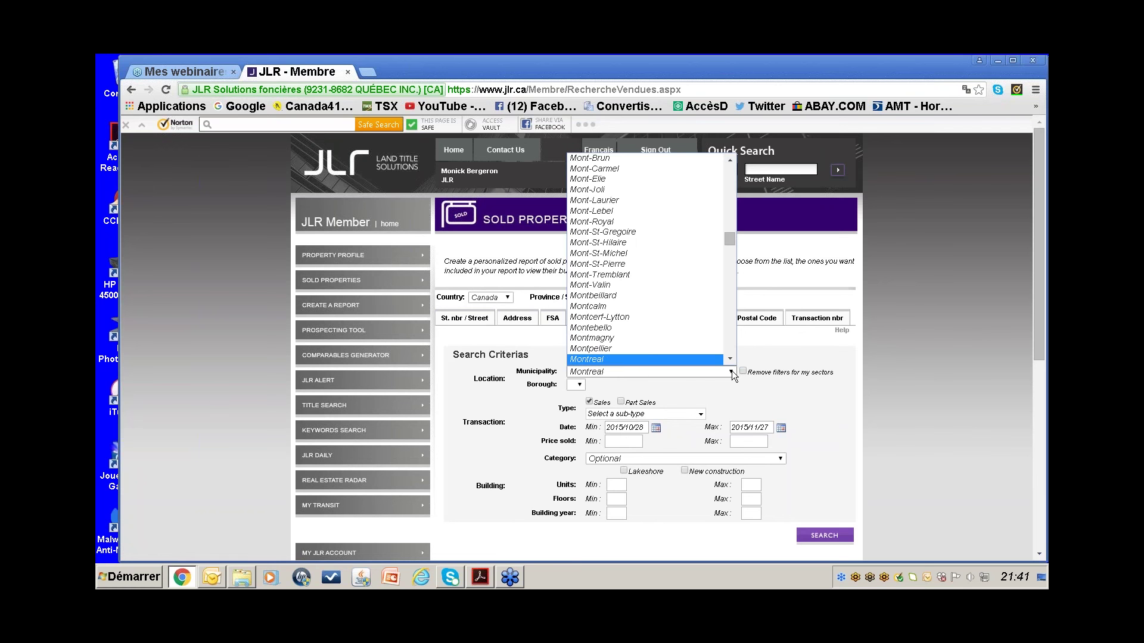
click(695, 362)
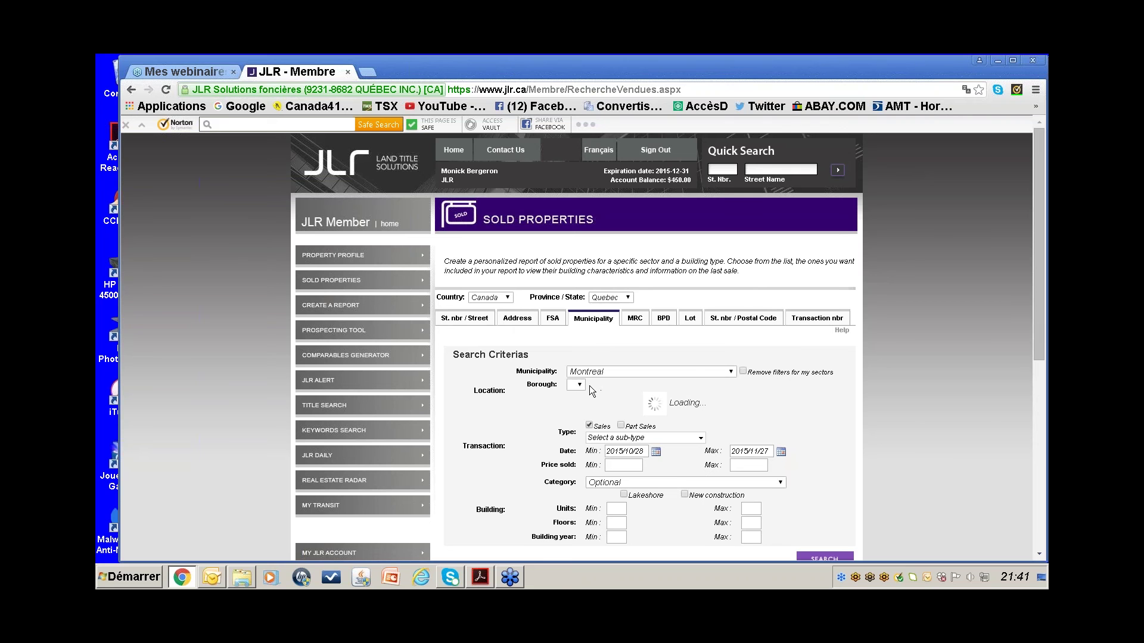
click(736, 386)
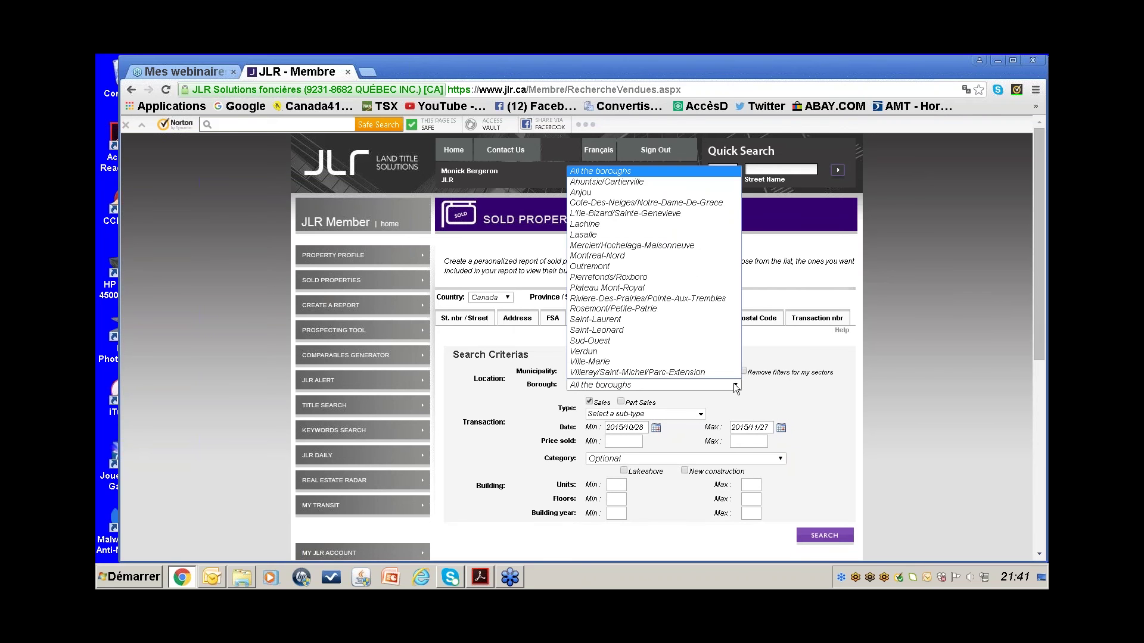
key(p)
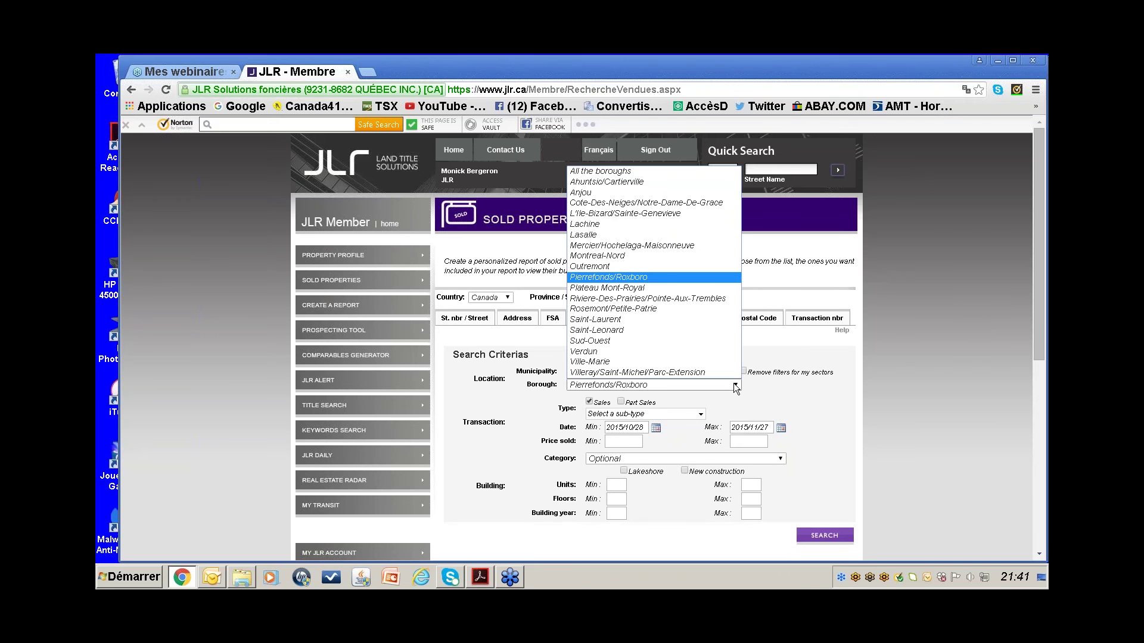
key(Return)
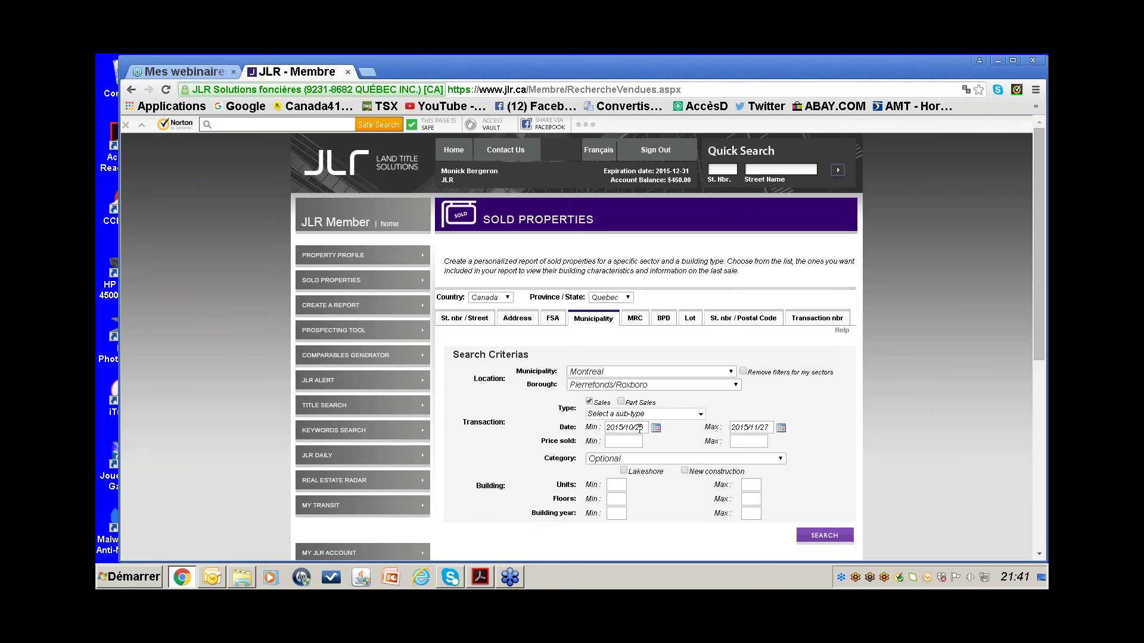
Set the sale date range to 2011/01/01 through 2011/01/31
click(608, 428)
text(2011)
text(1)
key(BackSpace)
text(12/31)
key(BackSpace)
text(0)
key(BackSpace)
key(BackSpace)
text(01)
Set the minimum sold price to 300000 and the category to Single dwelling
text(300000)
click(780, 459)
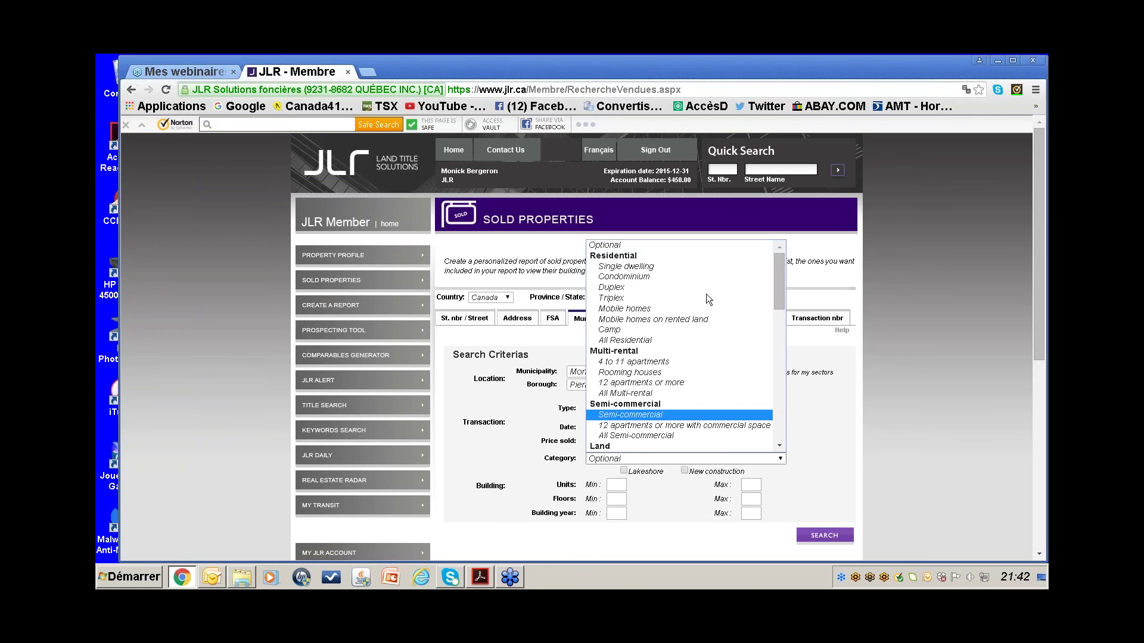
click(649, 267)
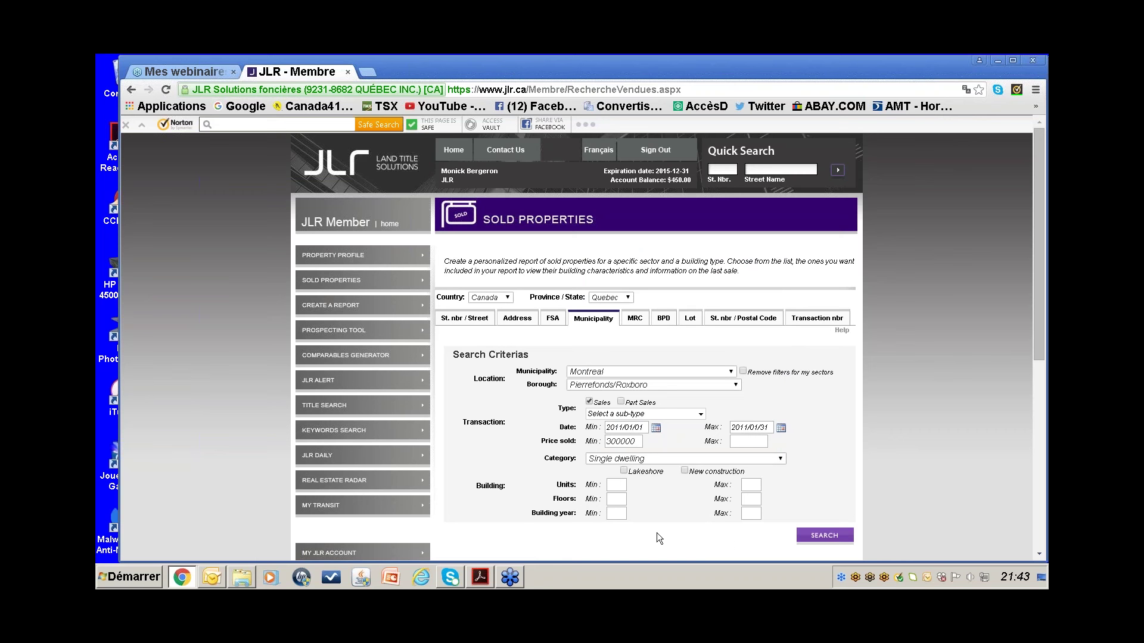
Run the search and continue to the report for the 13 matching single-dwelling sales
click(826, 536)
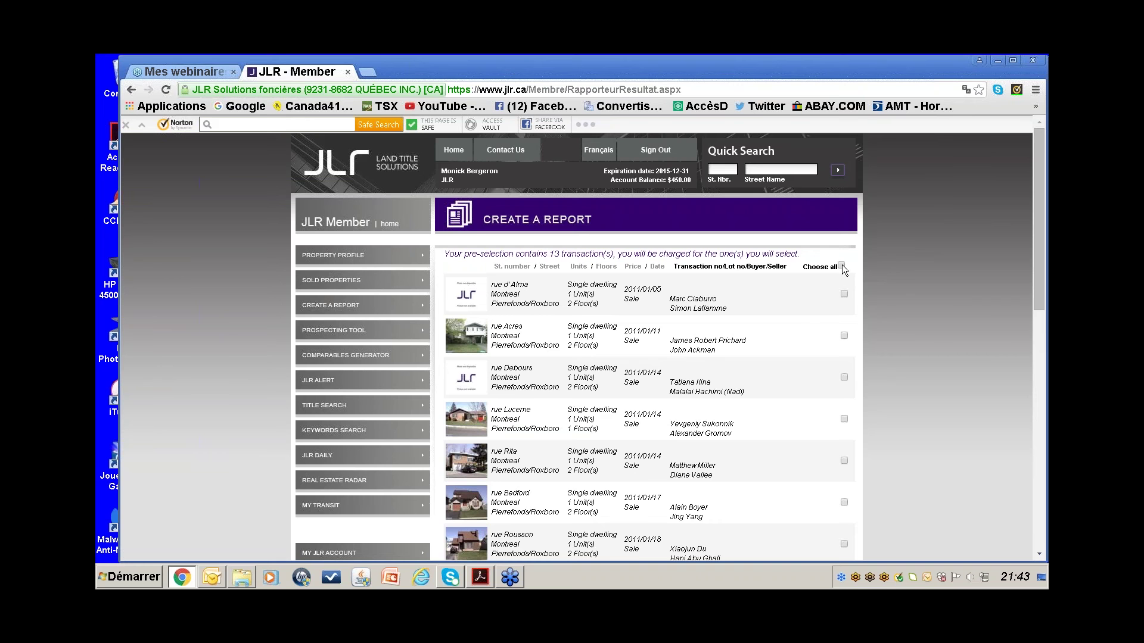
scroll(809, 374, down, 4)
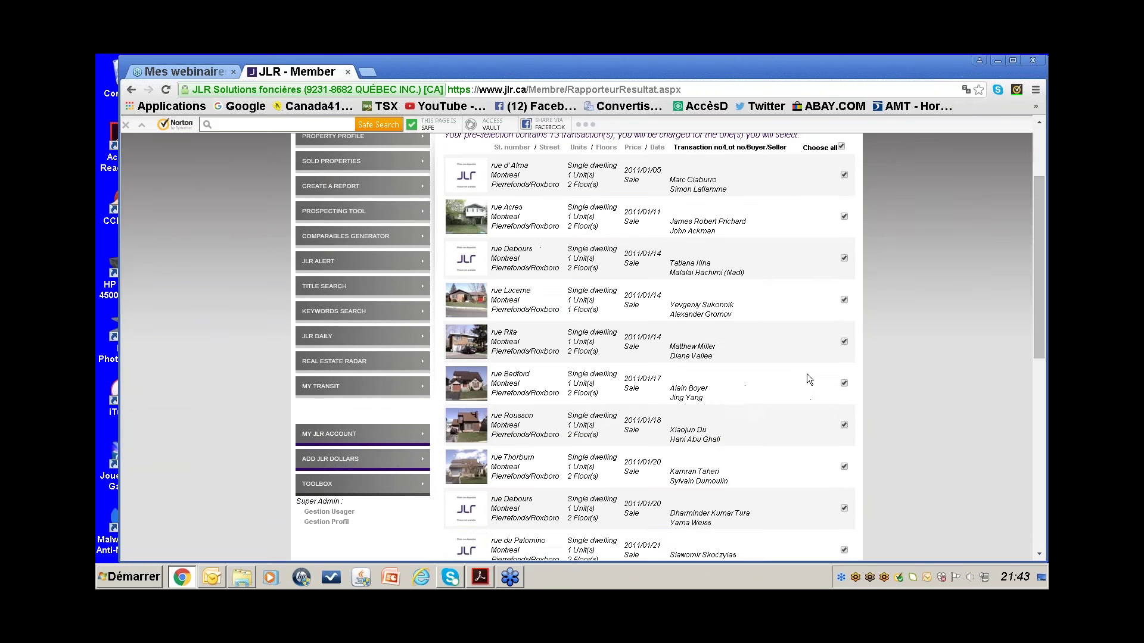
scroll(807, 374, down, 2)
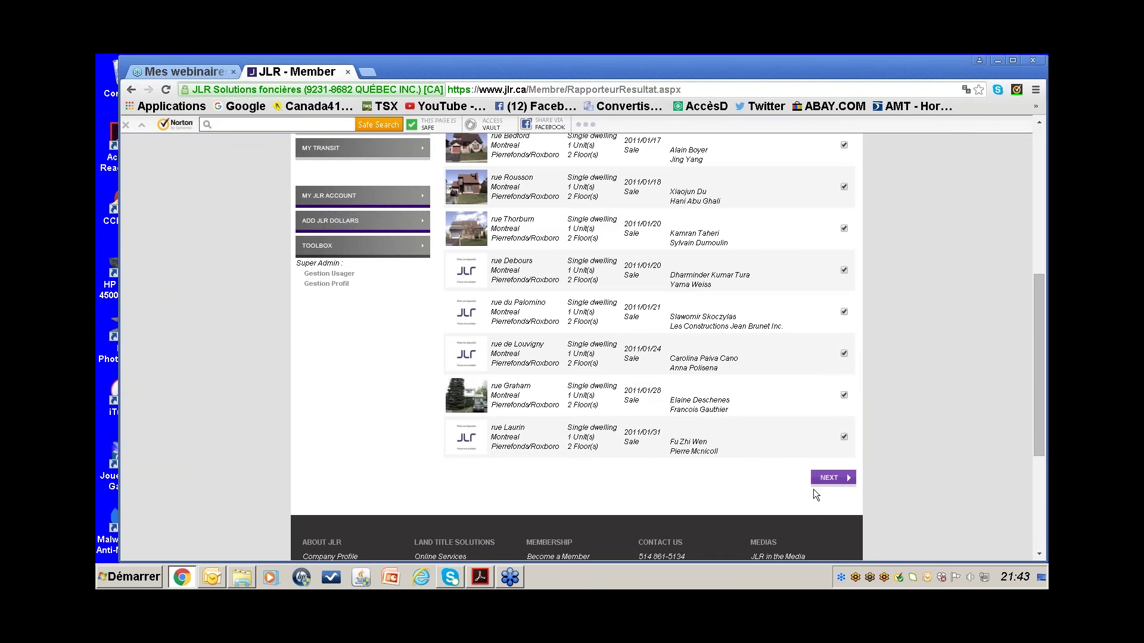
click(834, 478)
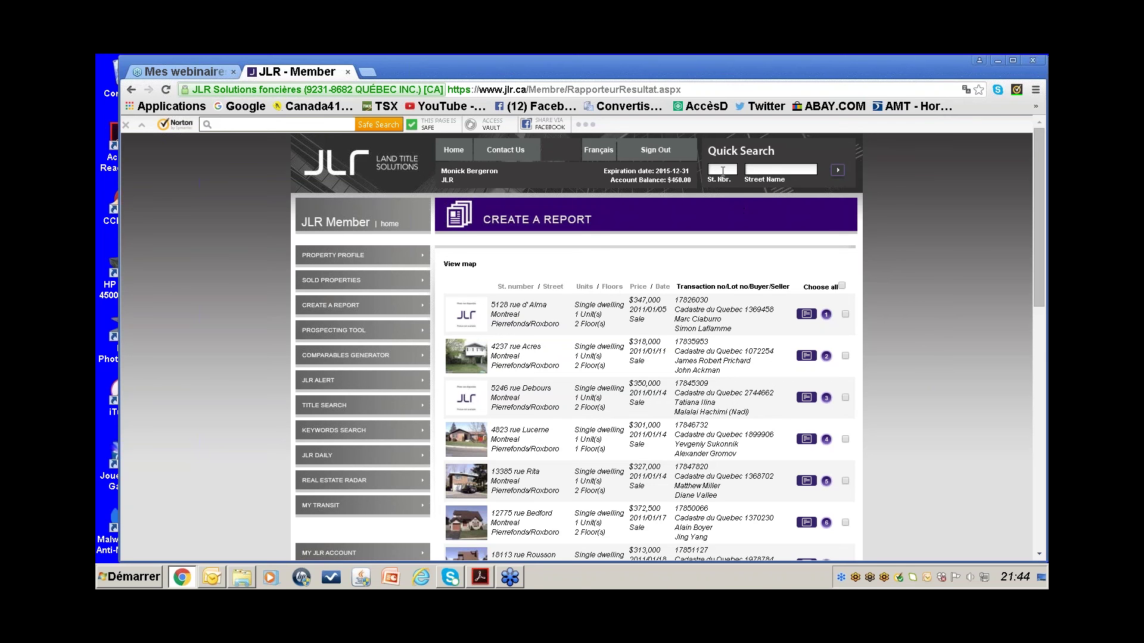
Quick-search civic number 4237 on street 'acres' and open that property's profile
text(4237)
key(Escape)
key(Tab)
text(acres)
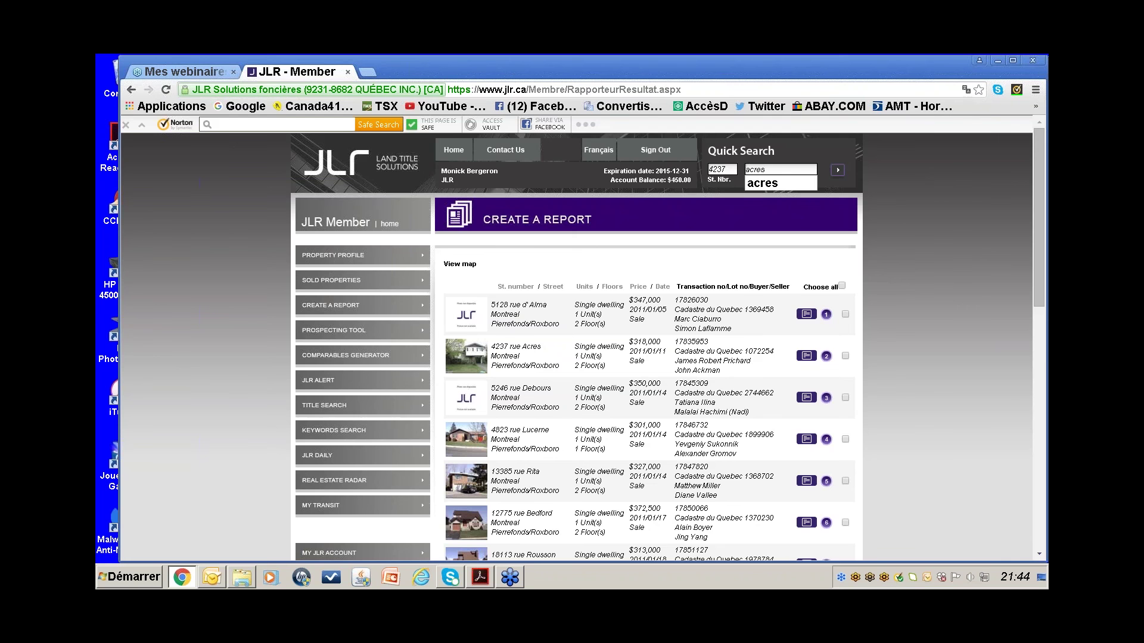
key(Return)
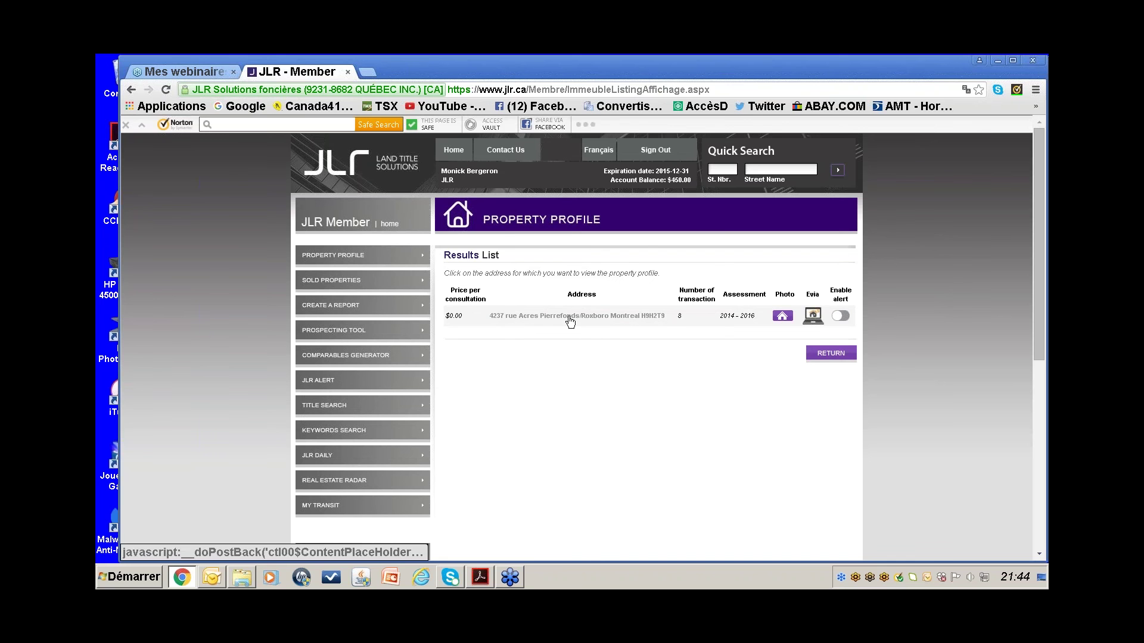
click(569, 317)
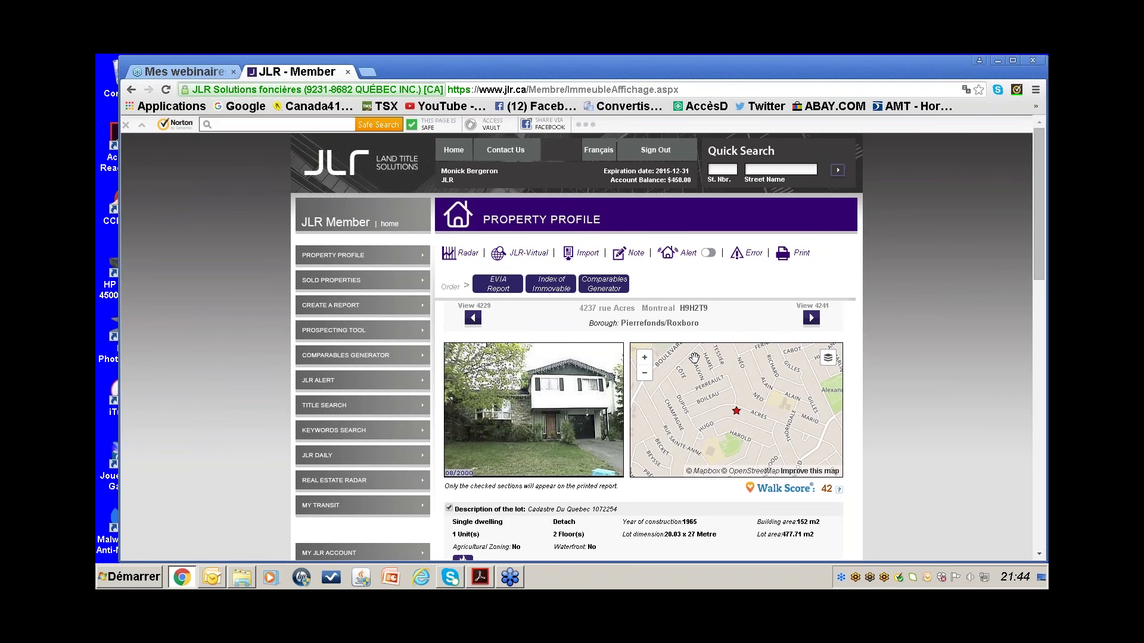
scroll(694, 357, down, 5)
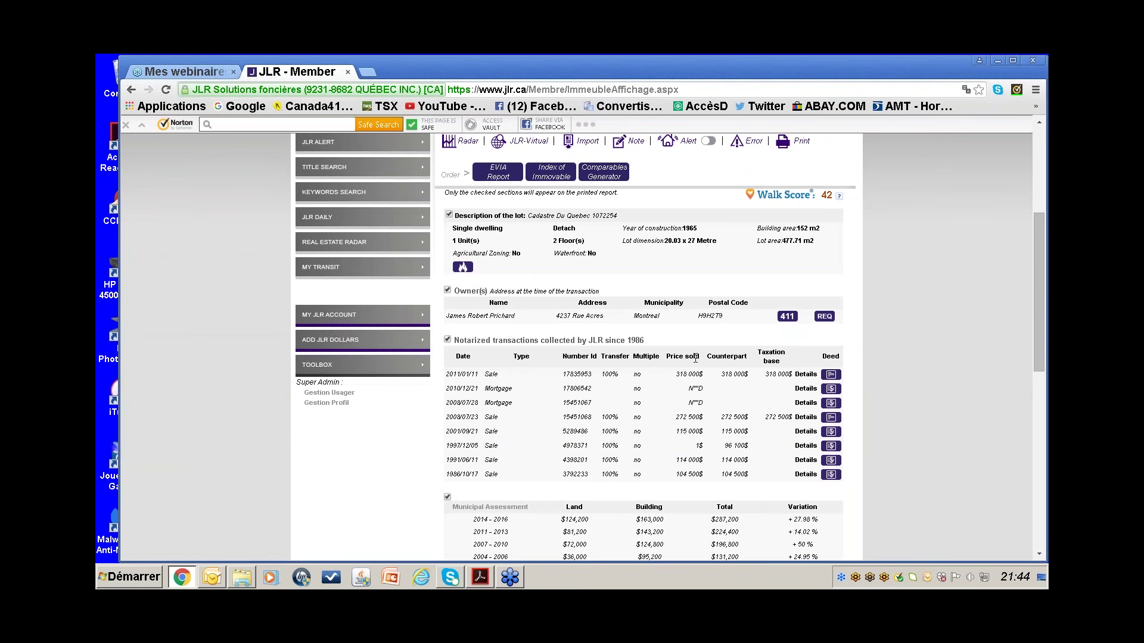
scroll(695, 354, up, 1)
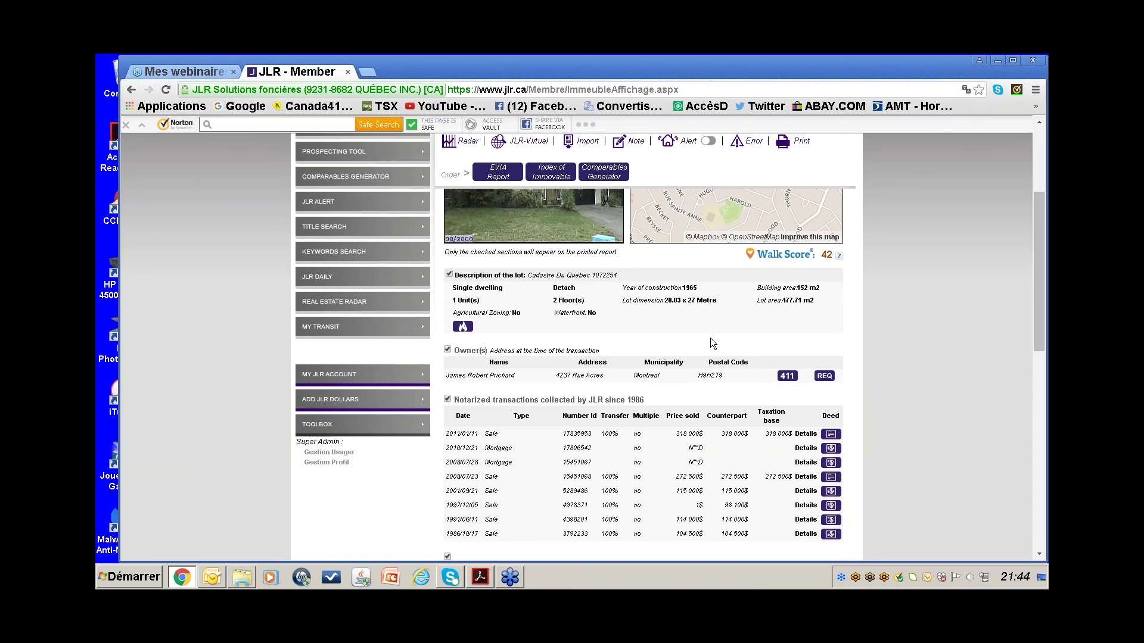
scroll(710, 339, up, 1)
scroll(710, 340, down, 2)
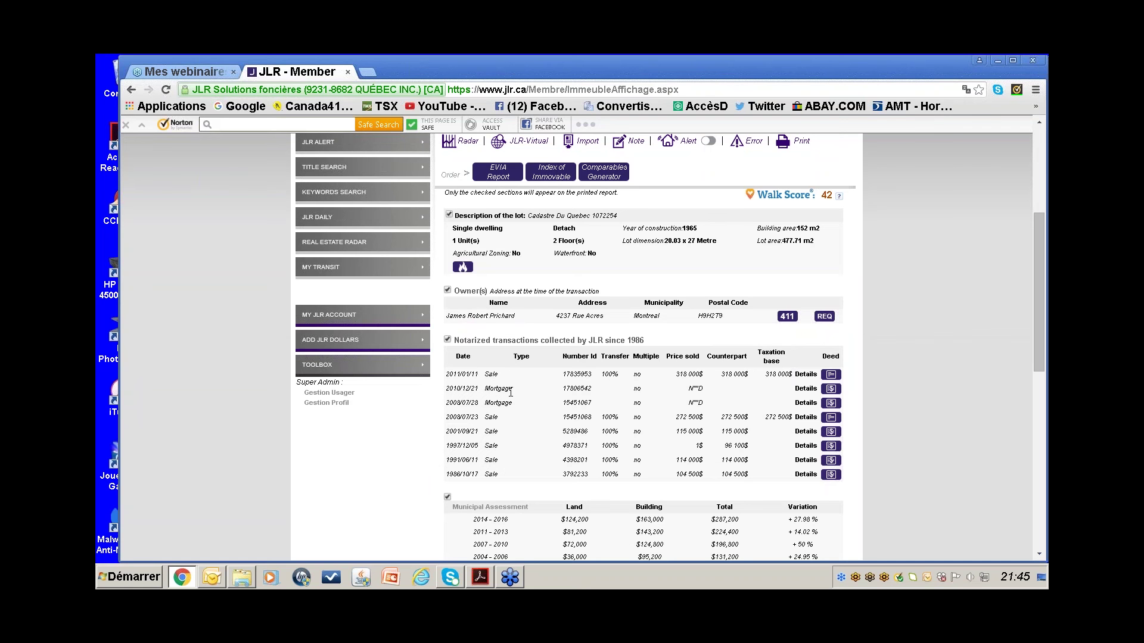
mouse_move(805, 374)
scroll(708, 311, down, 2)
scroll(709, 311, up, 7)
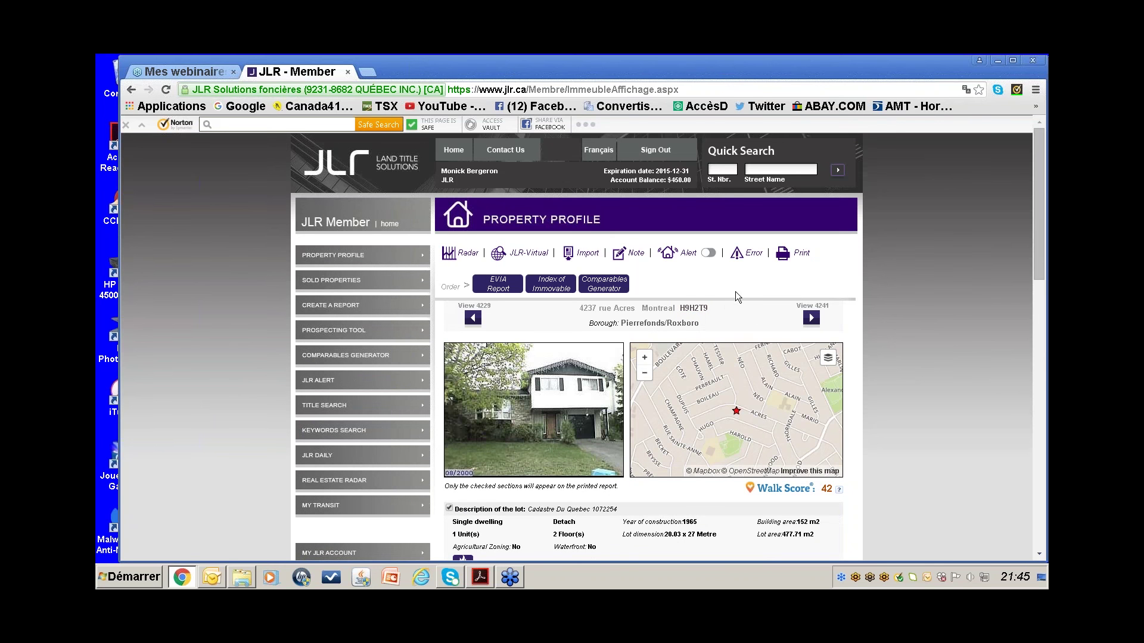
Start a new transaction report limited to municipality Montreal, borough Outremont
click(386, 310)
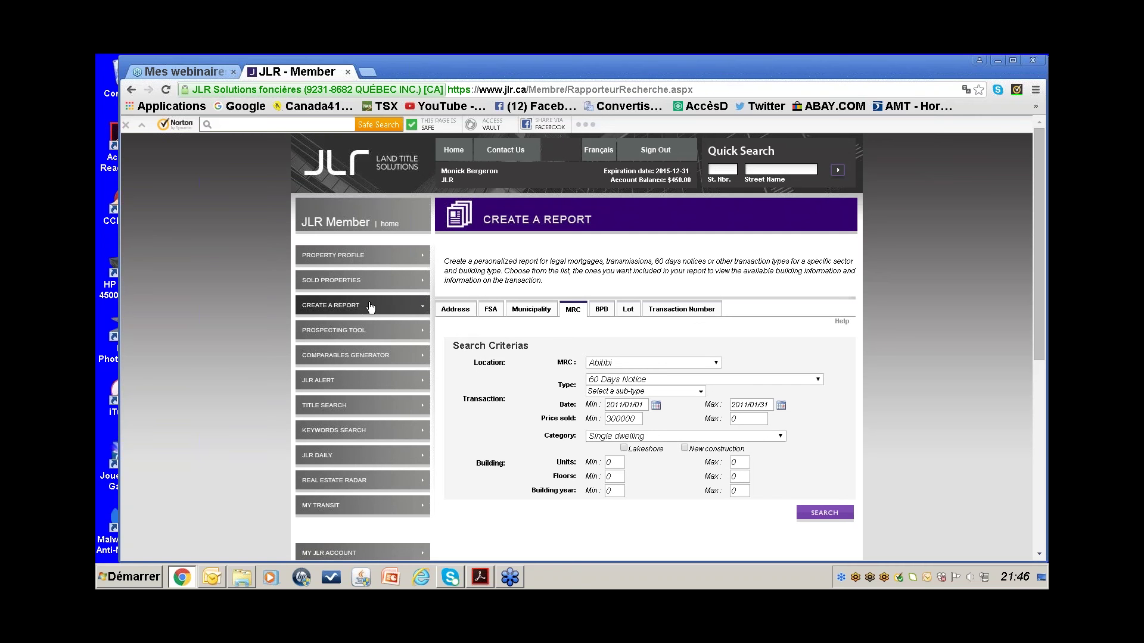
click(534, 311)
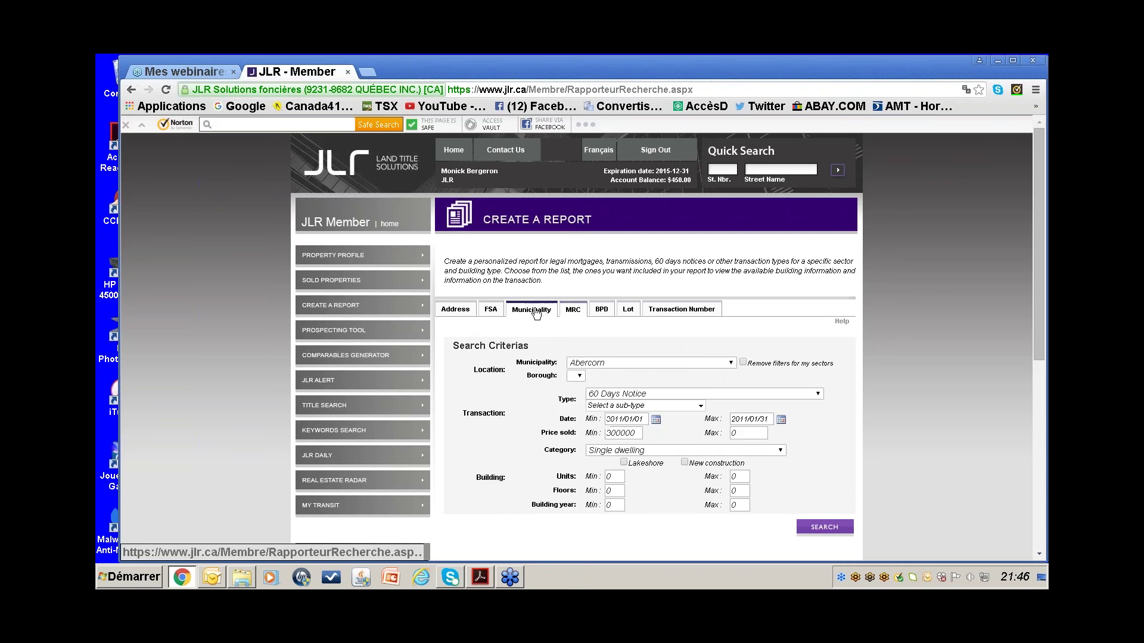
click(730, 362)
text(montreal)
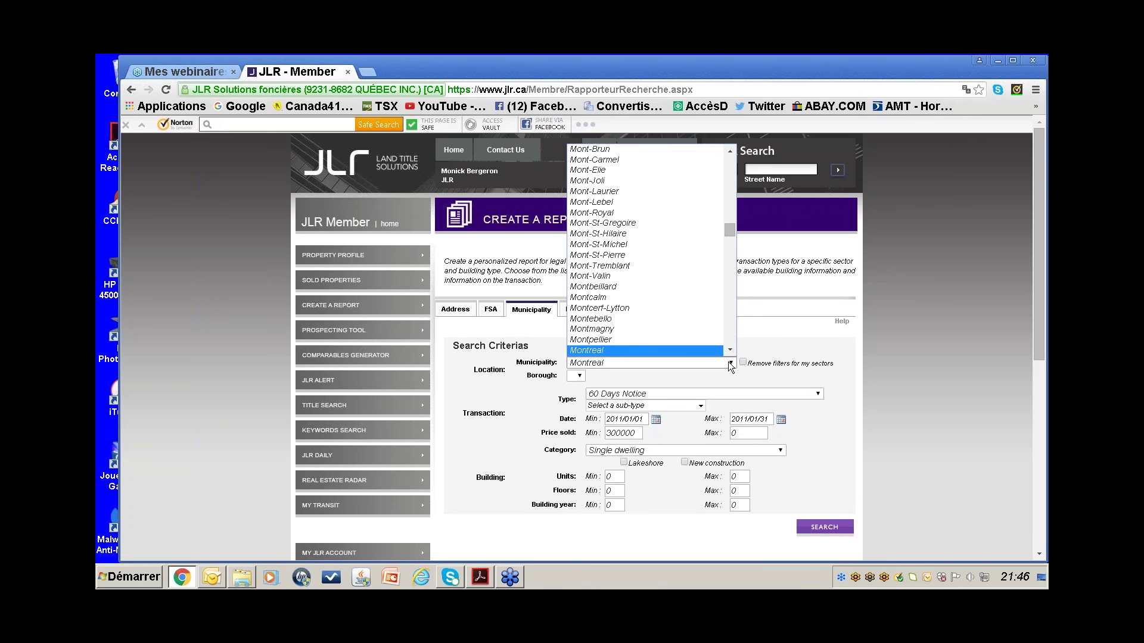
click(686, 351)
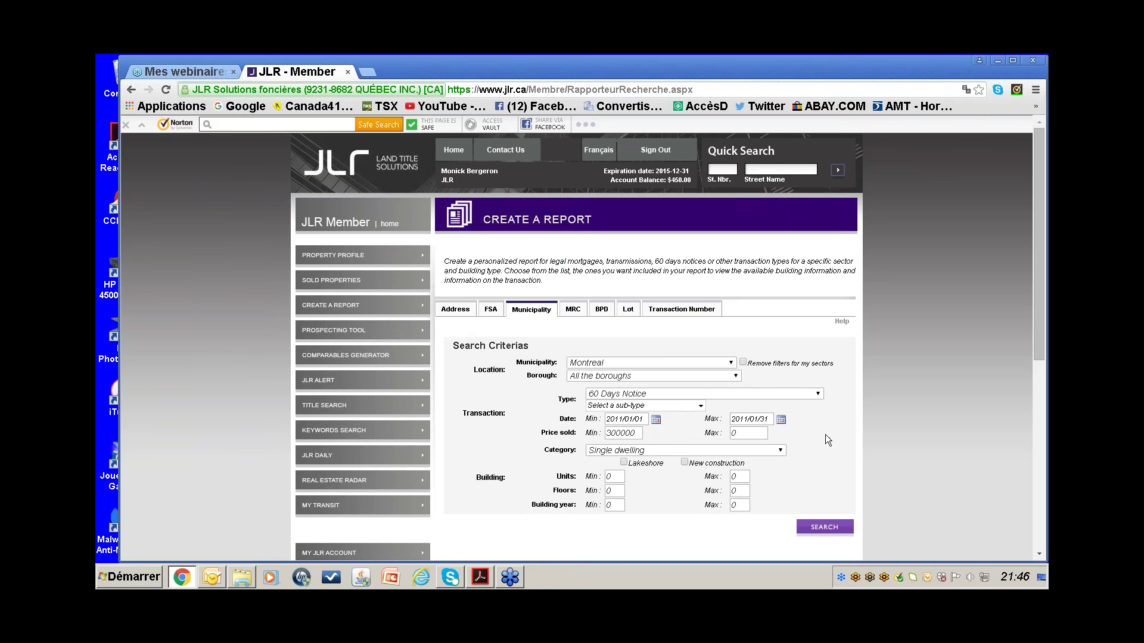
click(736, 376)
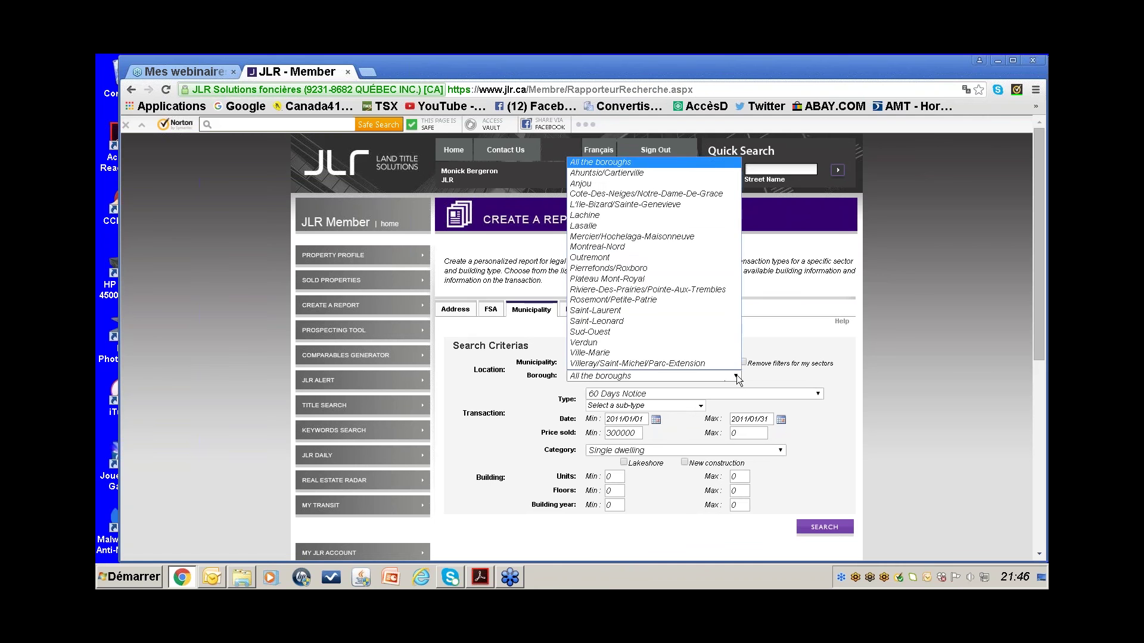
key(o)
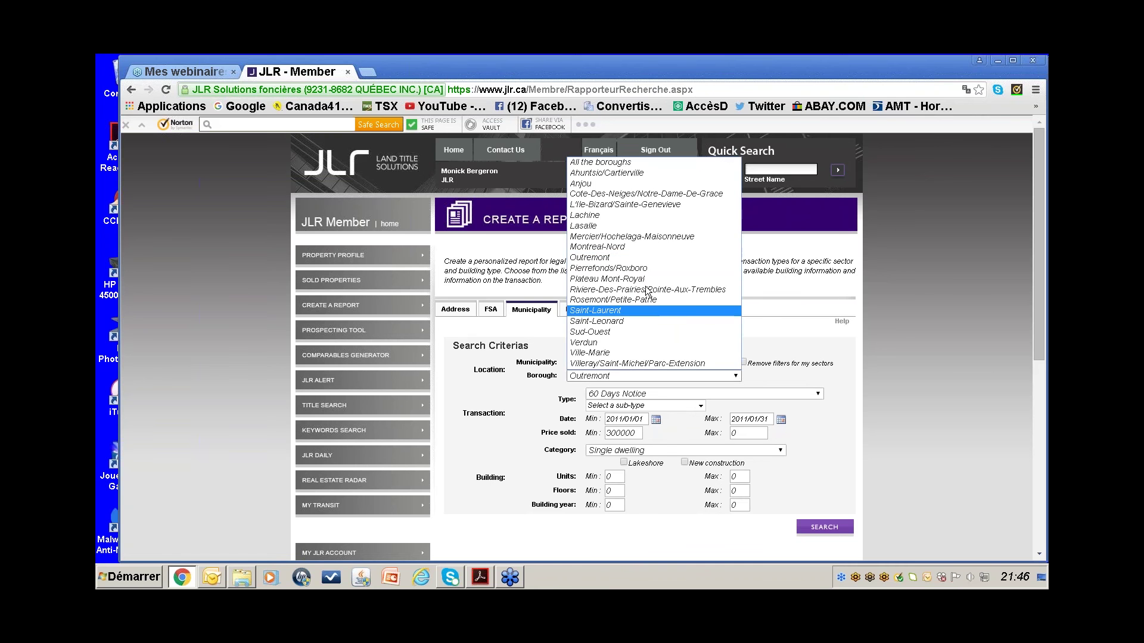
click(640, 263)
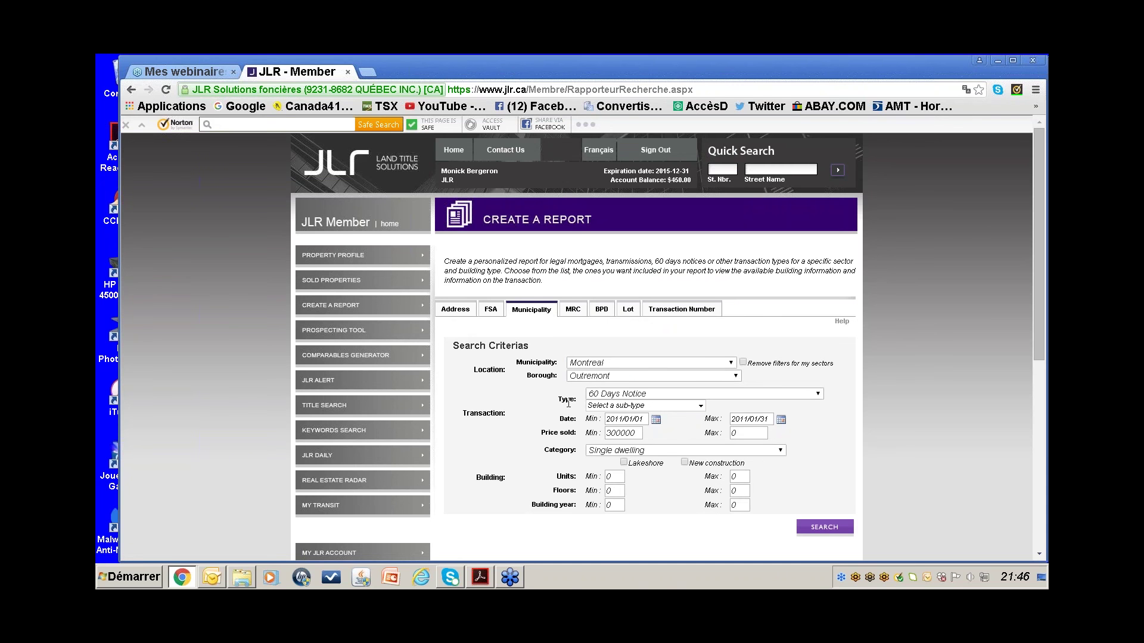
Keep 60 Days Notice as the report's transaction type
click(358, 380)
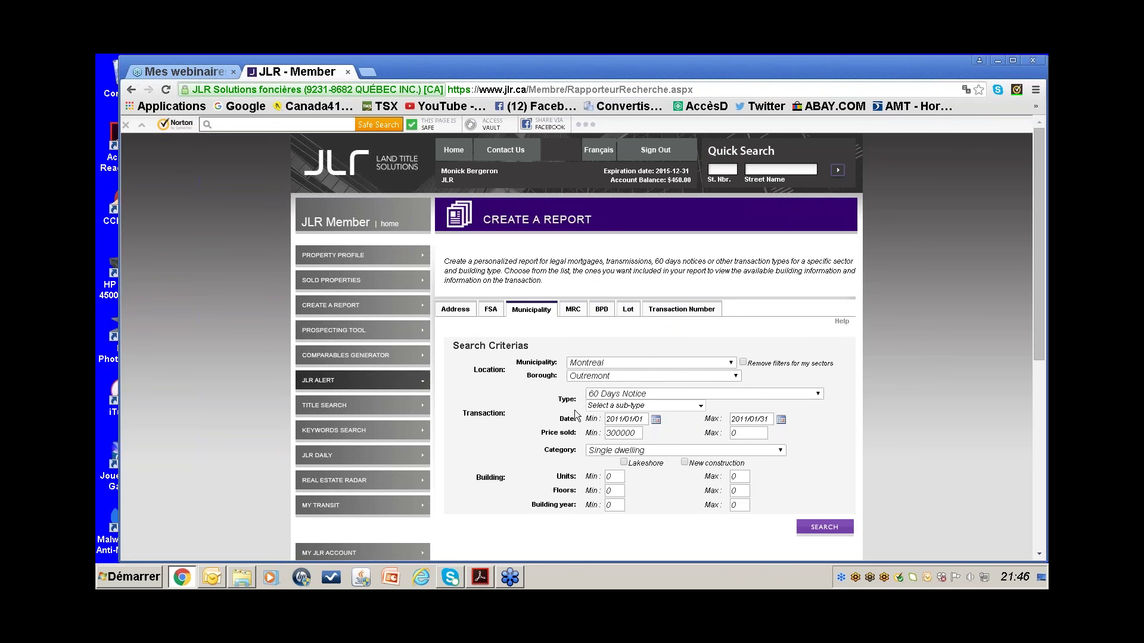
click(817, 394)
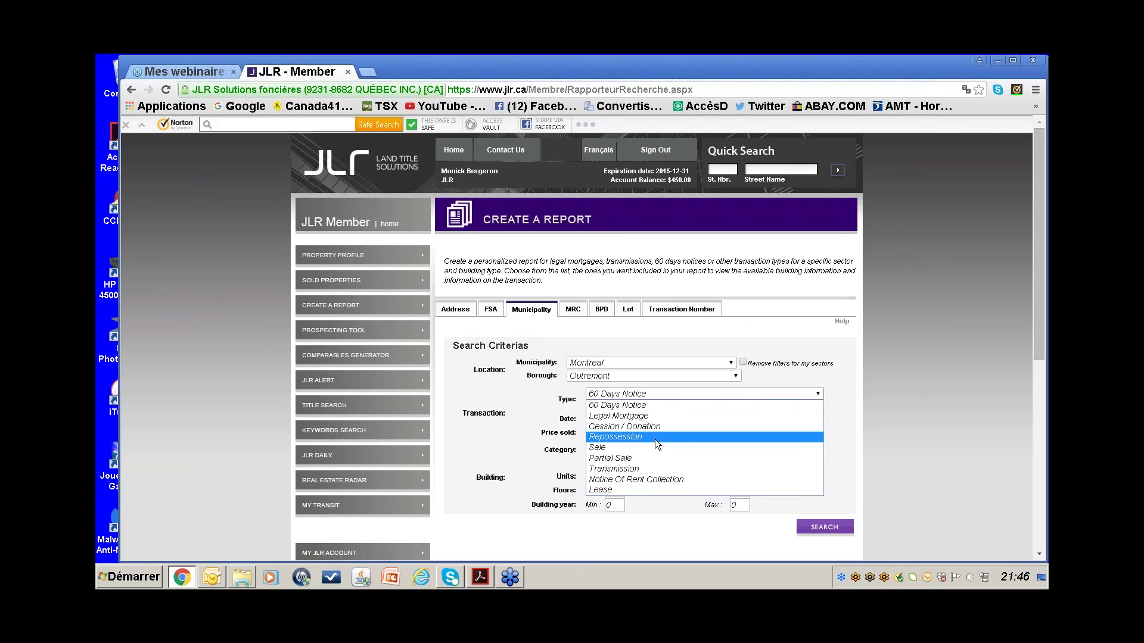
key(Down)
key(Down)
key(Down)
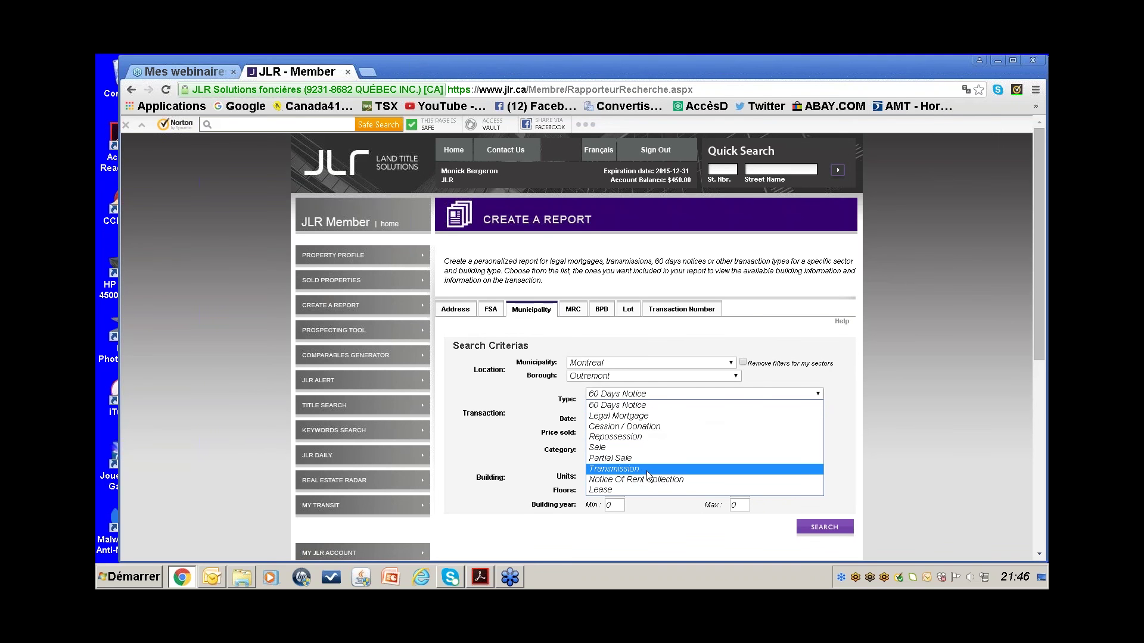
click(675, 405)
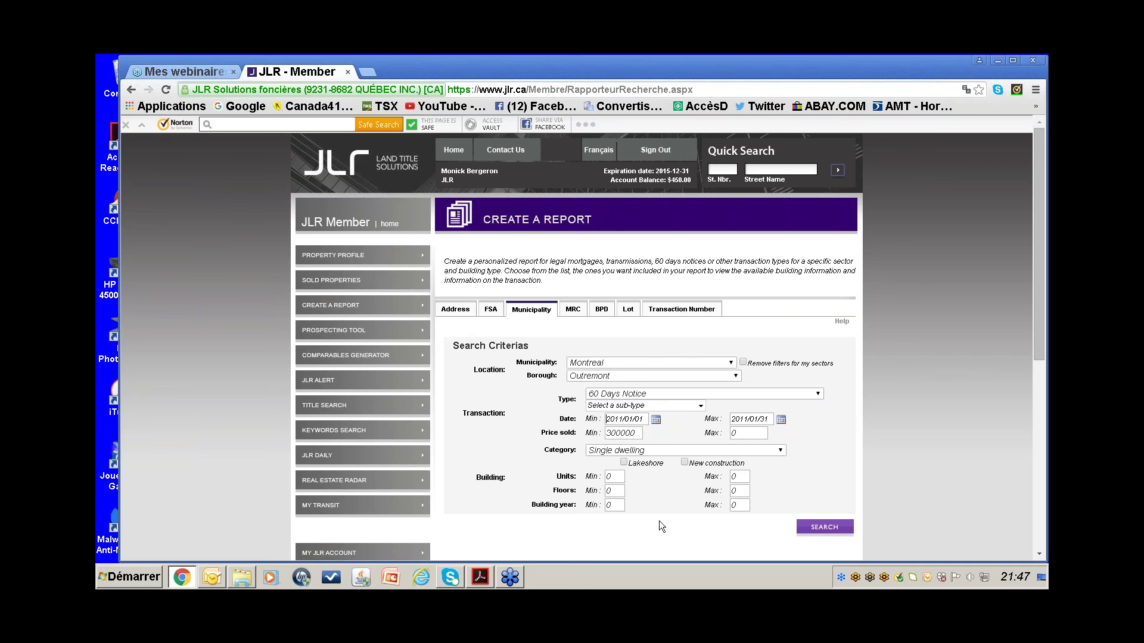
Set dates 2015/09/01 to 2015/11/30, clear the minimum price, and choose All Residential
text(015/09)
key(Tab)
text(2015/11/30)
double_click(607, 436)
key(BackSpace)
click(781, 451)
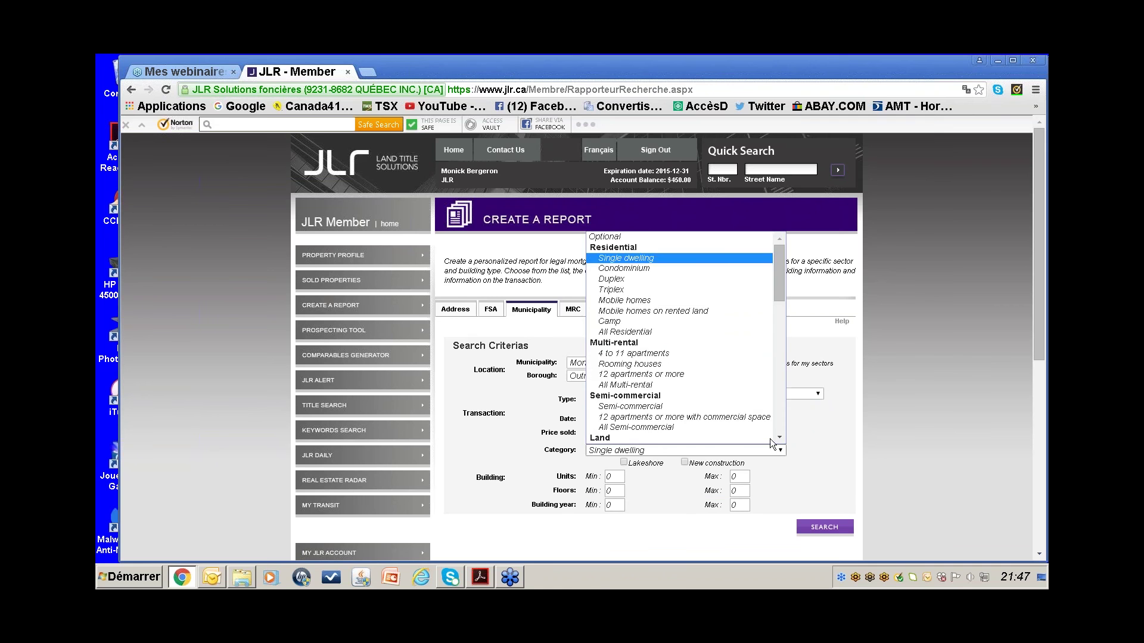
click(684, 331)
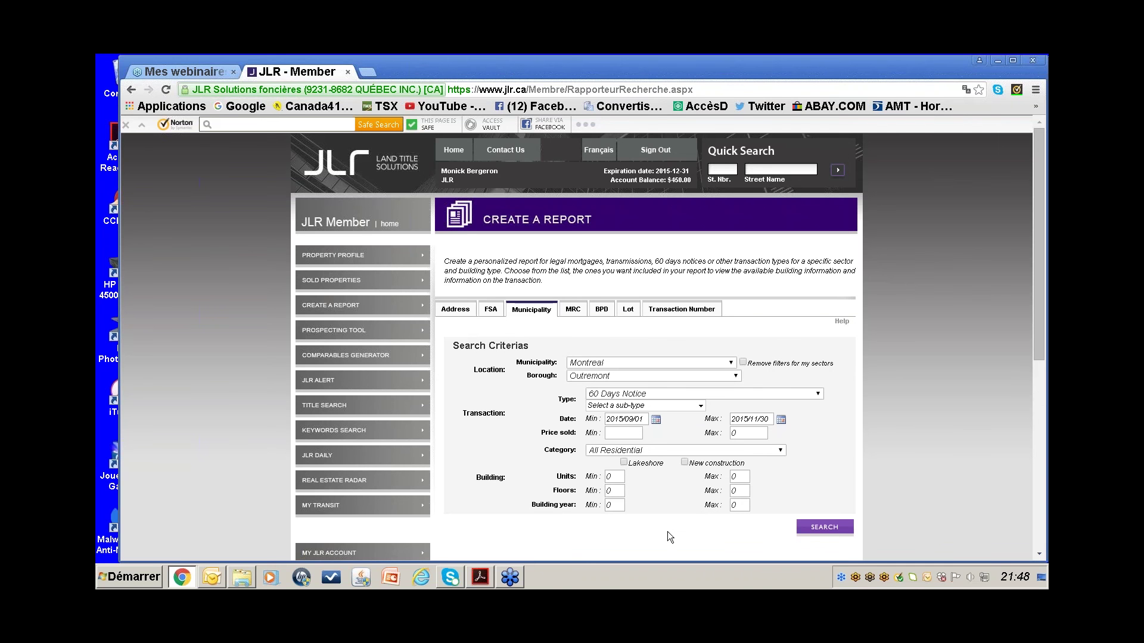
Run the search and show detailed results for the two Outremont 60 Days Notice transactions
click(825, 527)
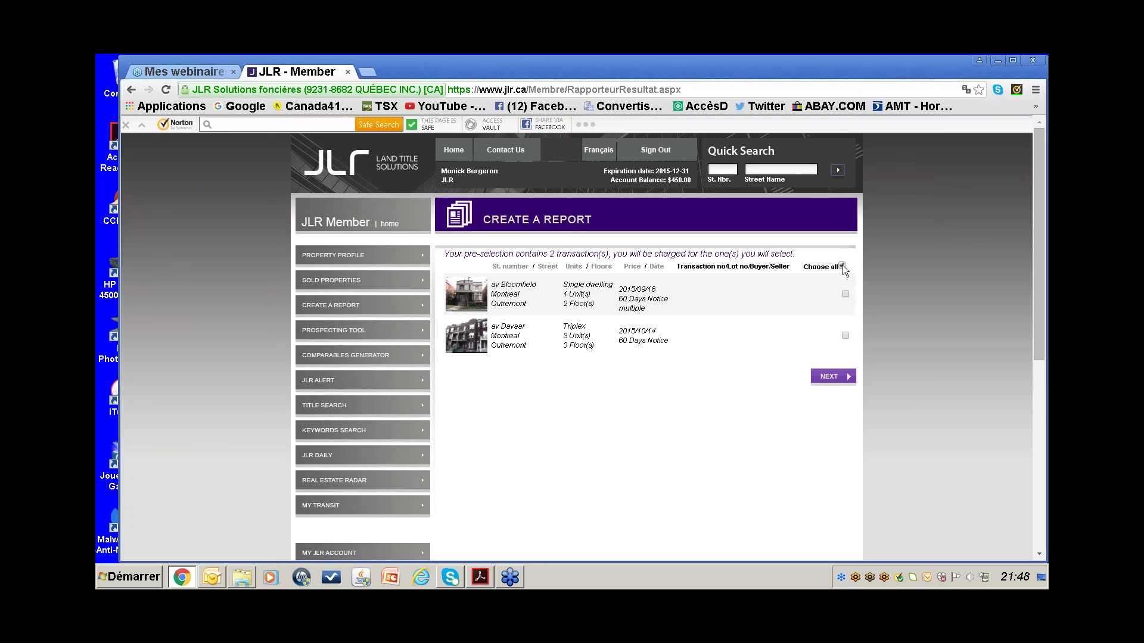
click(832, 378)
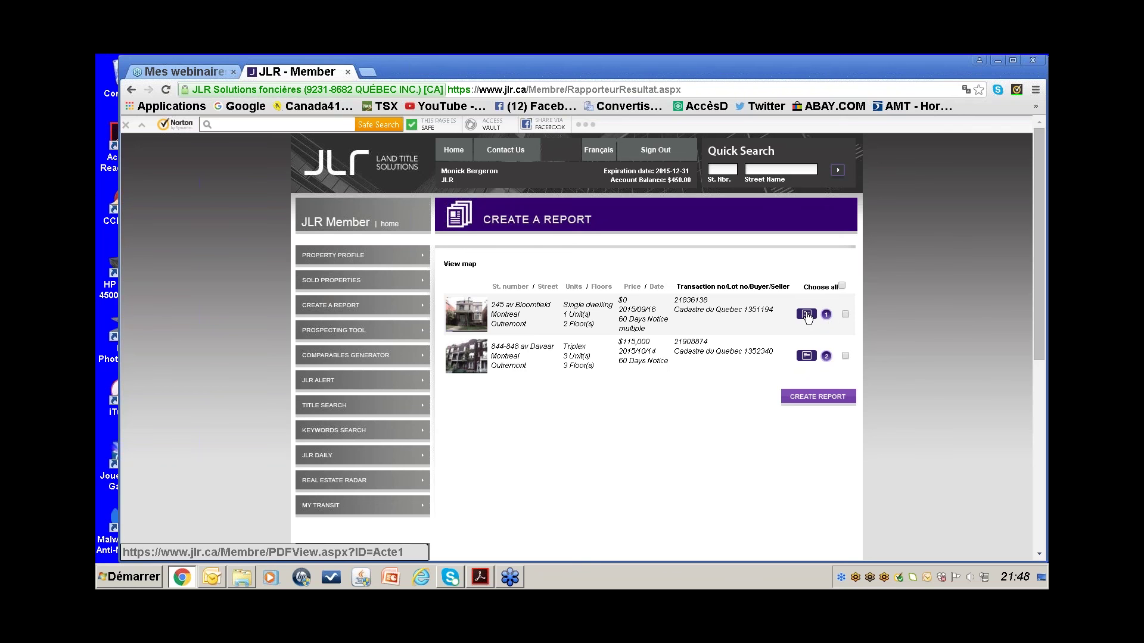
View the first transaction's Ville de Montréal tax-sale notice PDF, then close the member tab
click(806, 315)
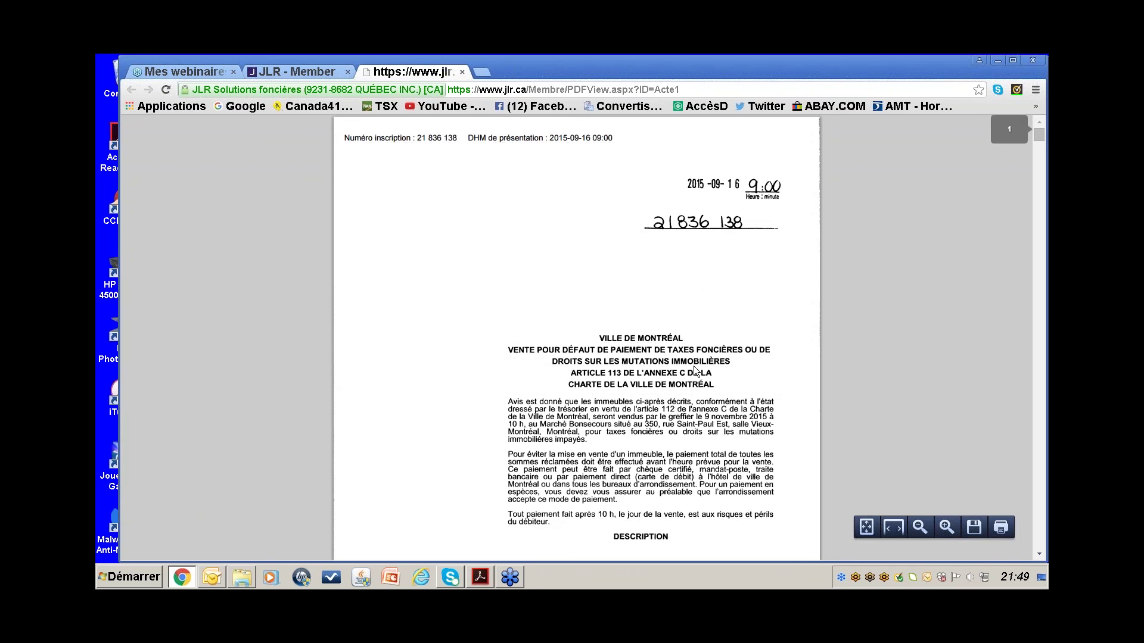
scroll(695, 371, down, 1)
scroll(696, 372, down, 10)
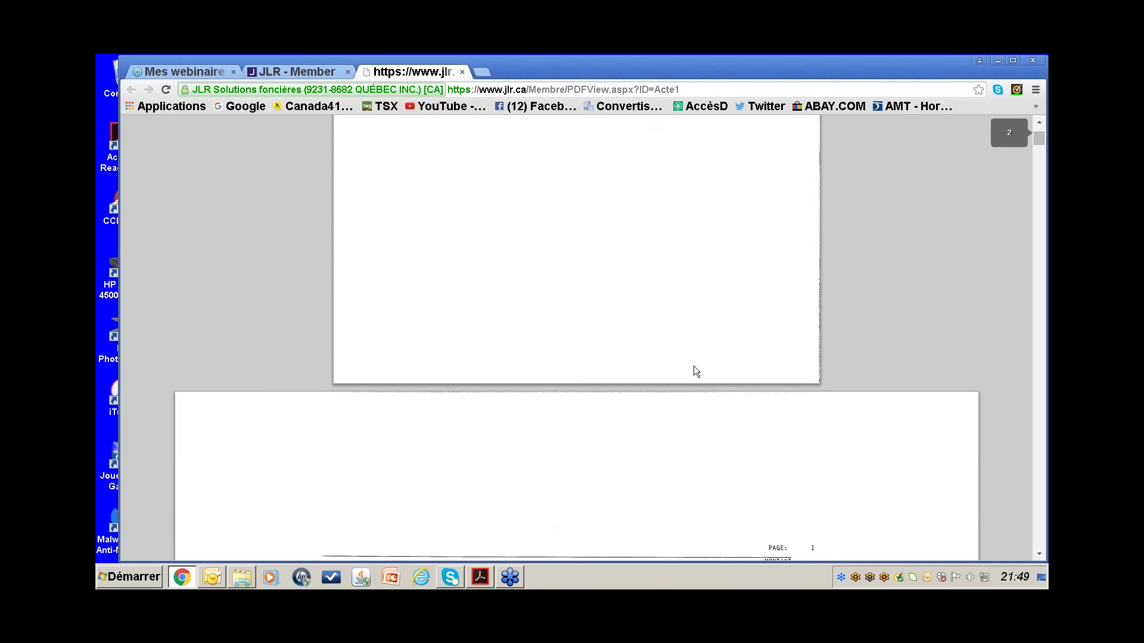
scroll(693, 366, down, 3)
scroll(693, 366, up, 2)
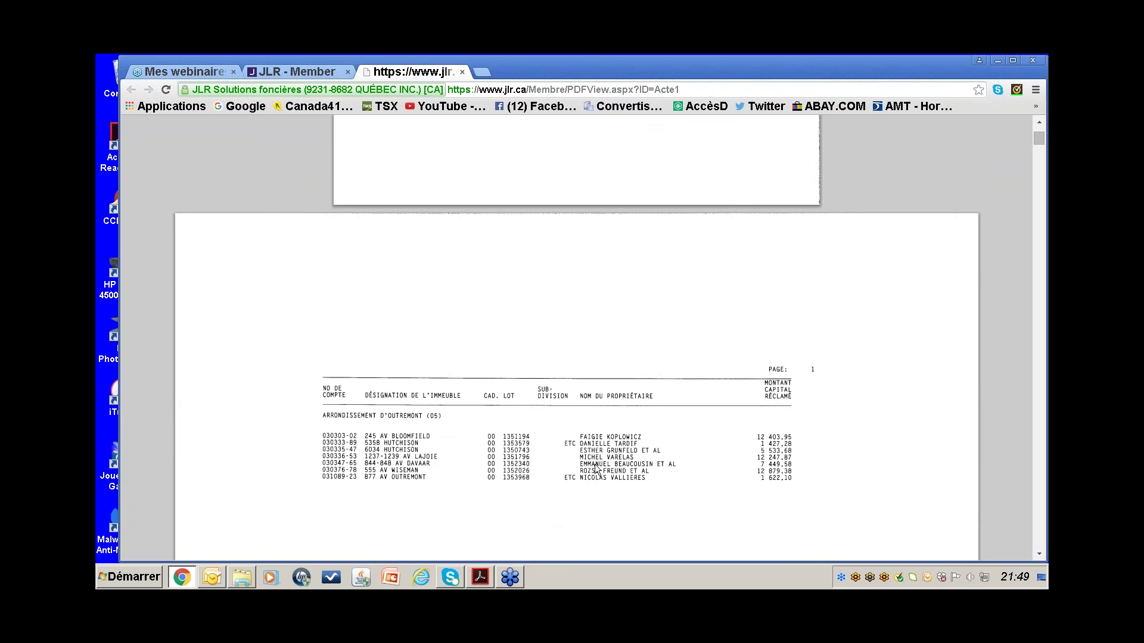
scroll(566, 425, up, 9)
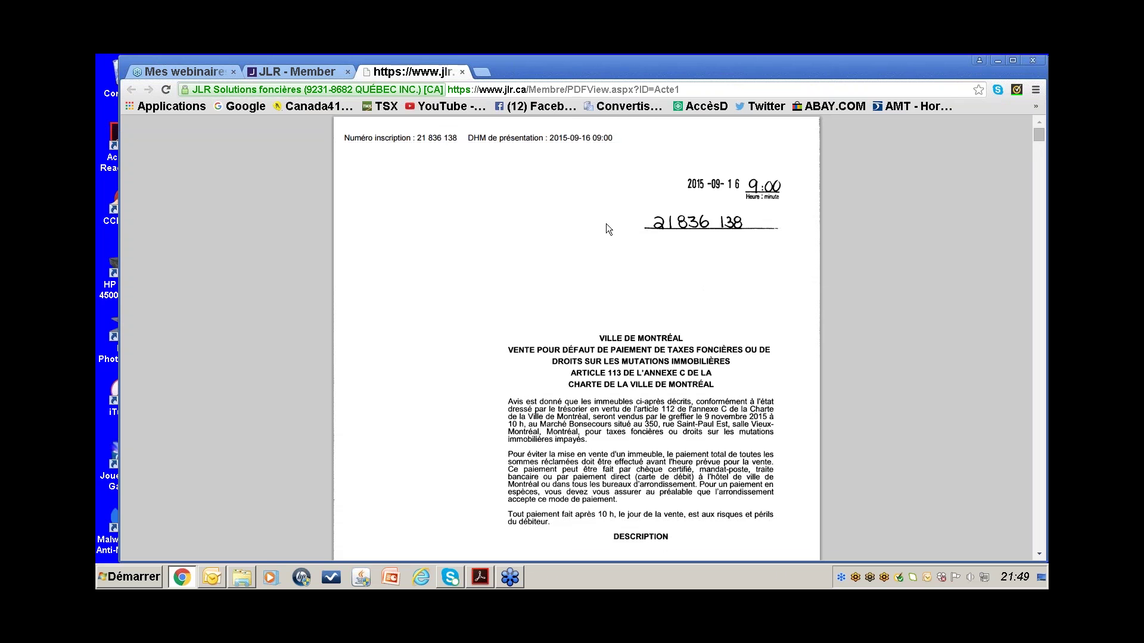
click(348, 72)
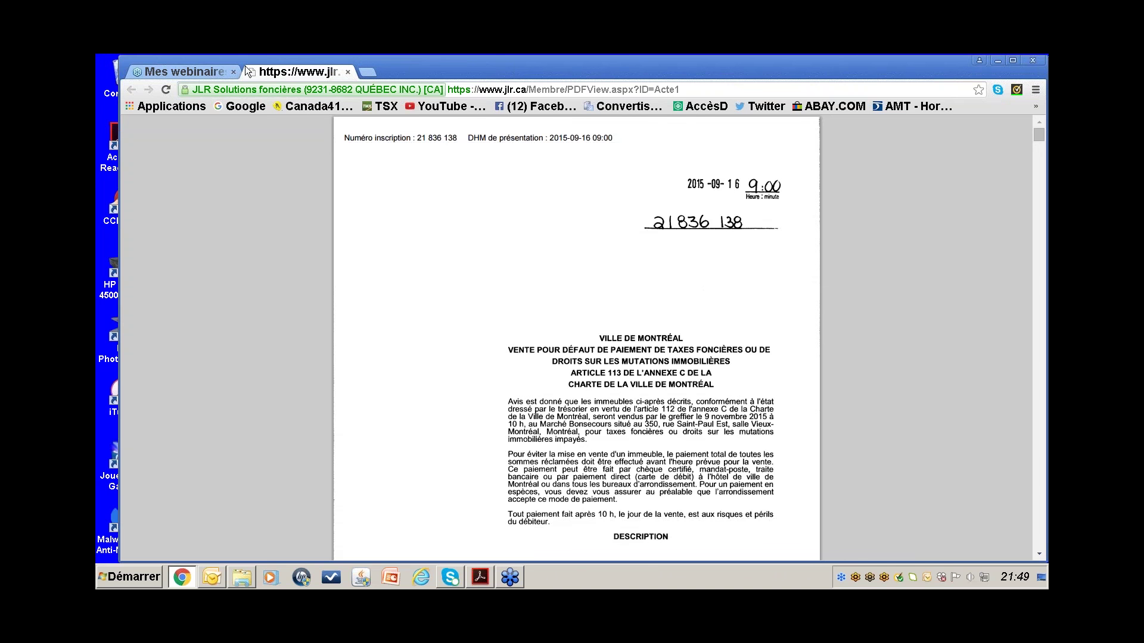
click(369, 71)
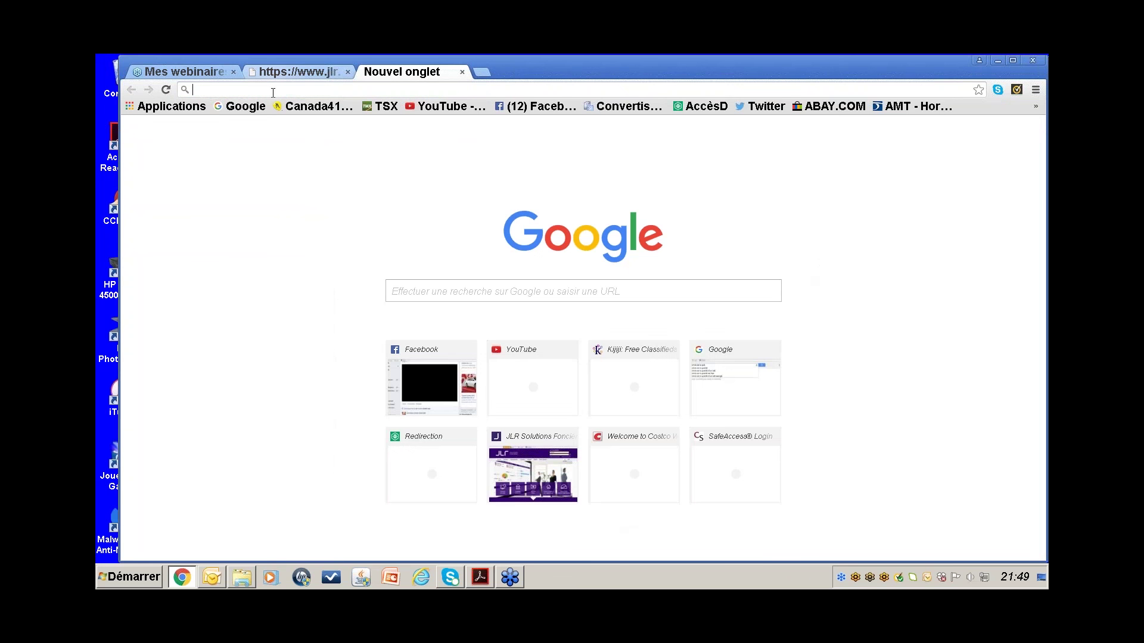
text(www.jlr.ca)
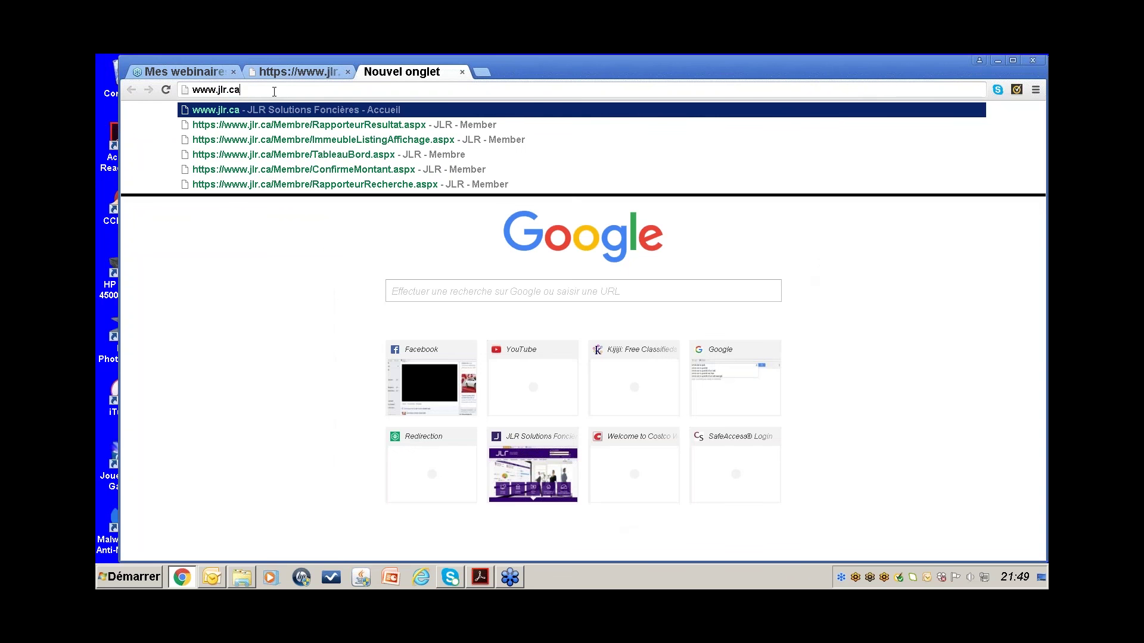
key(Return)
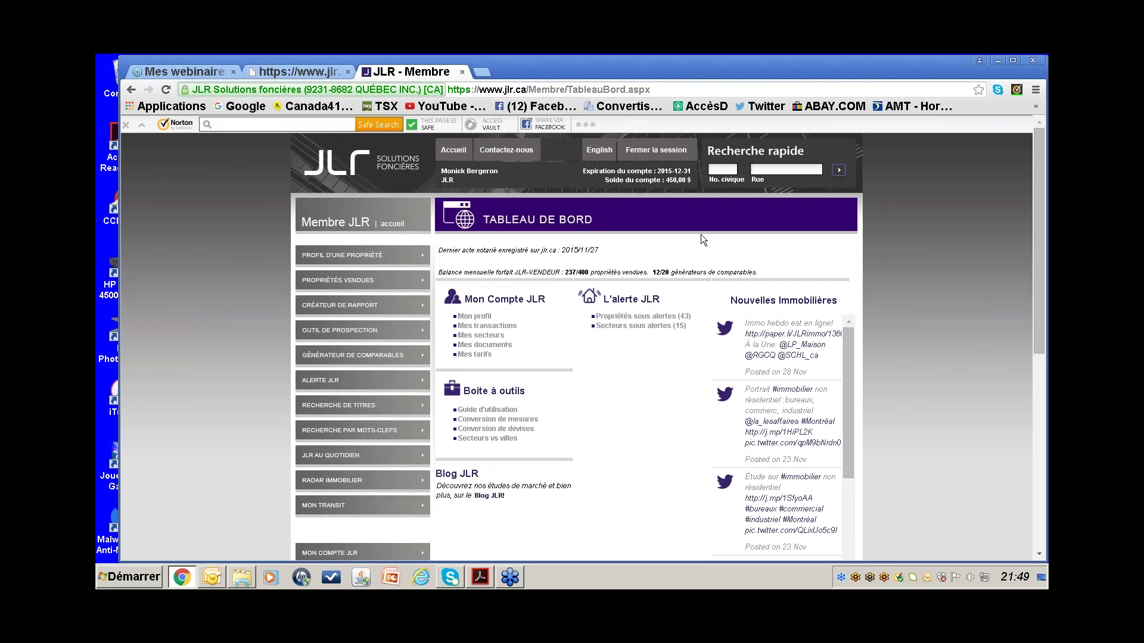
Switch the site to English and quick-search civic number 245 on street 'bloom'
text(245)
key(Tab)
text(bloom)
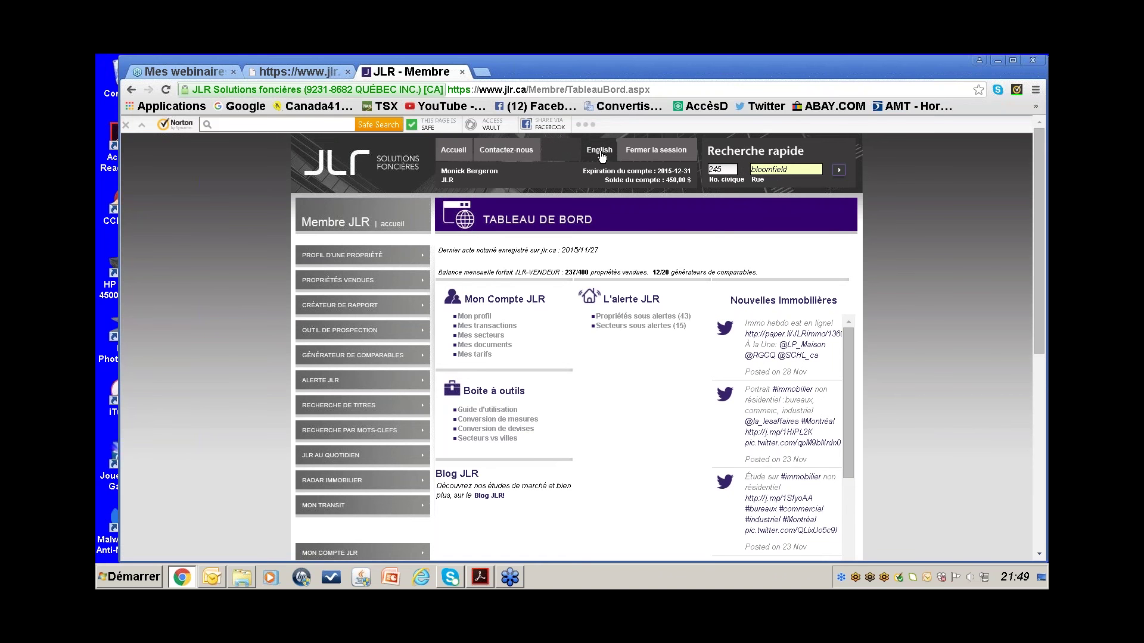
key(Return)
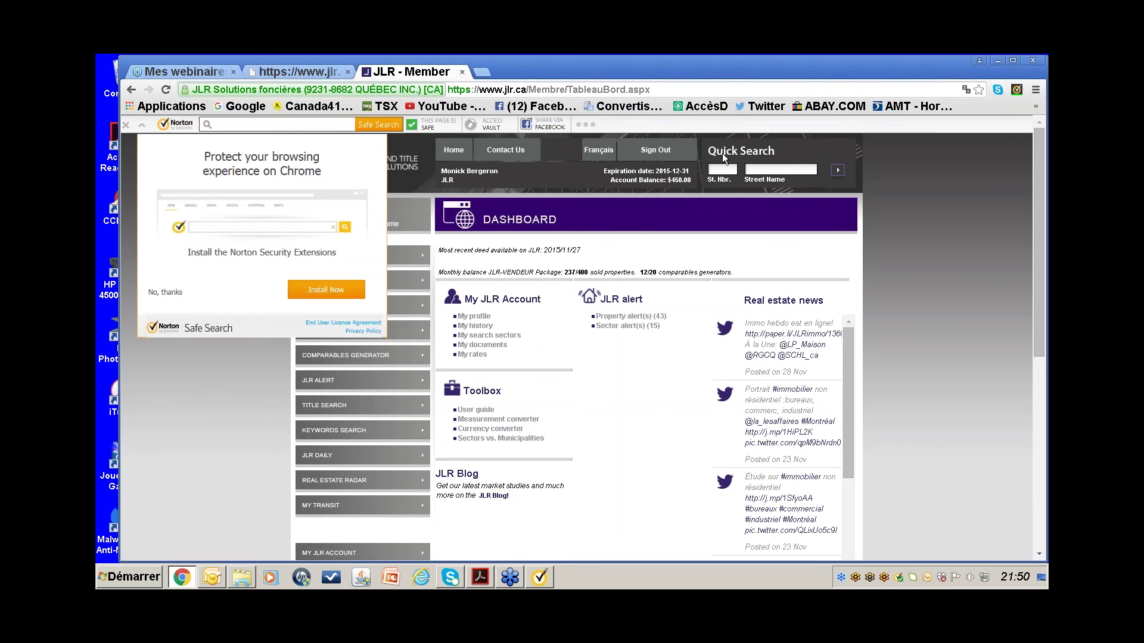
click(718, 169)
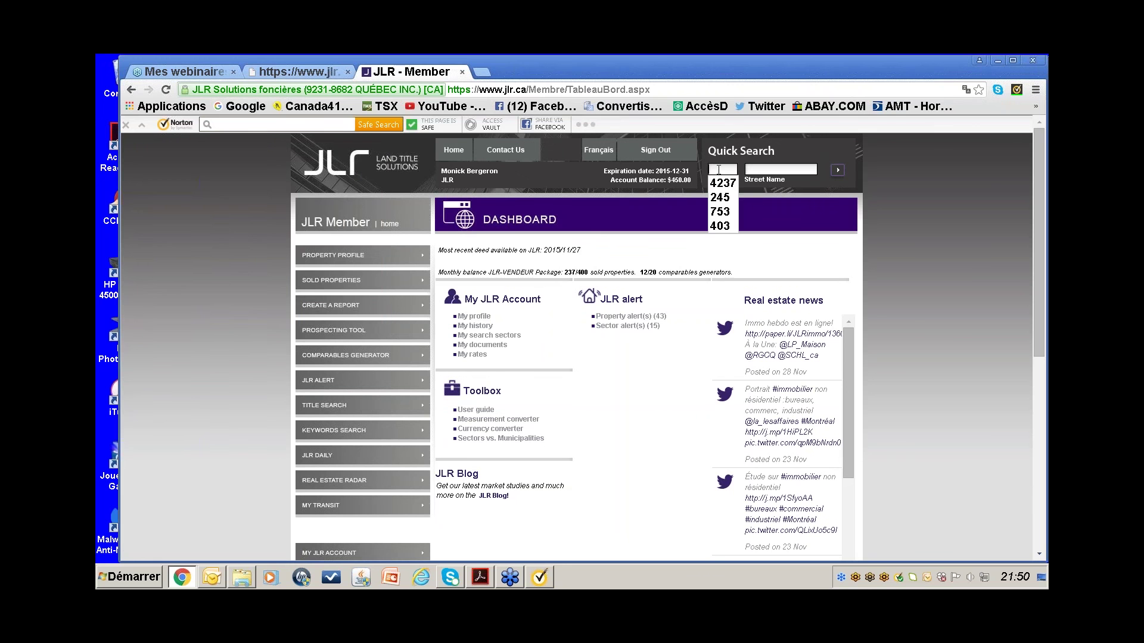
text(245)
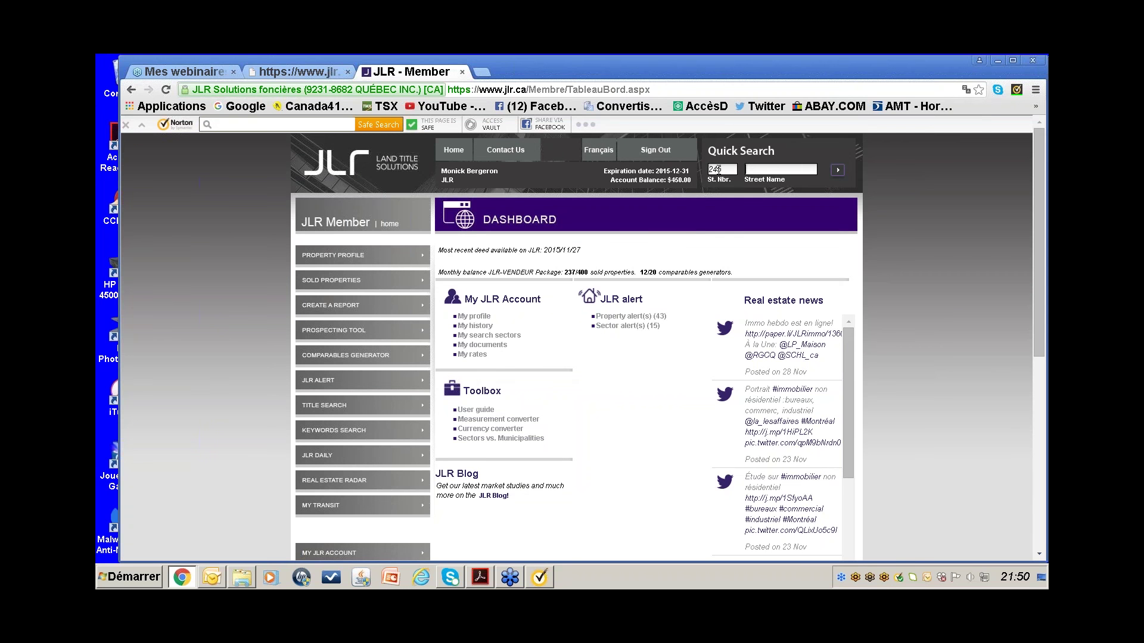
key(Tab)
text(bloom)
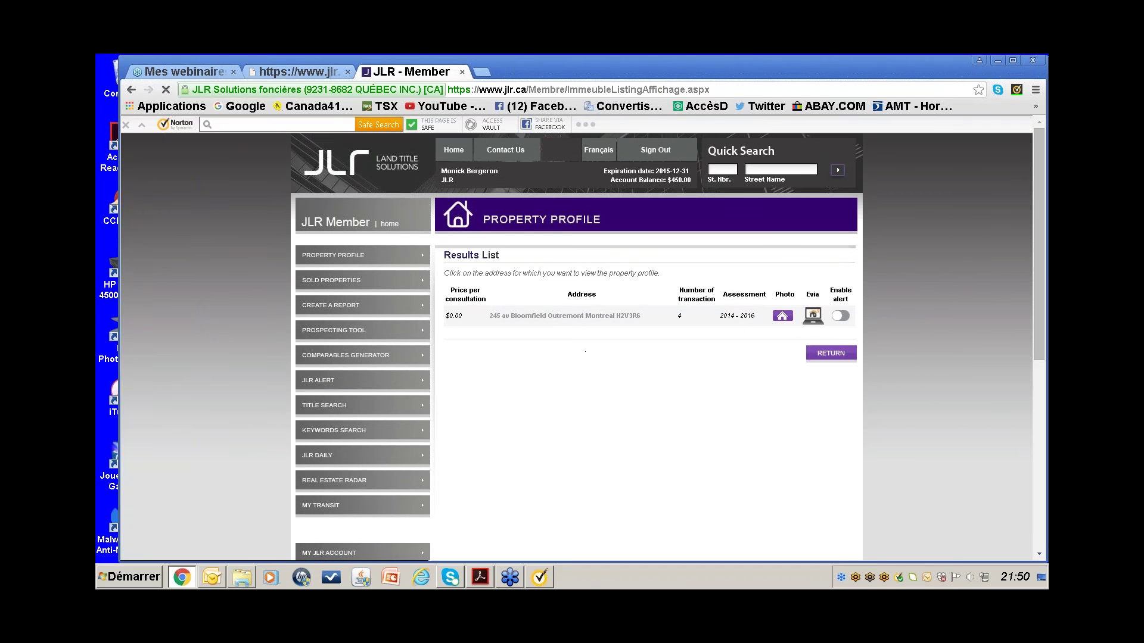
Review the Bloomfield property's owners, transactions and assessment, then go back to Create a Report
click(562, 321)
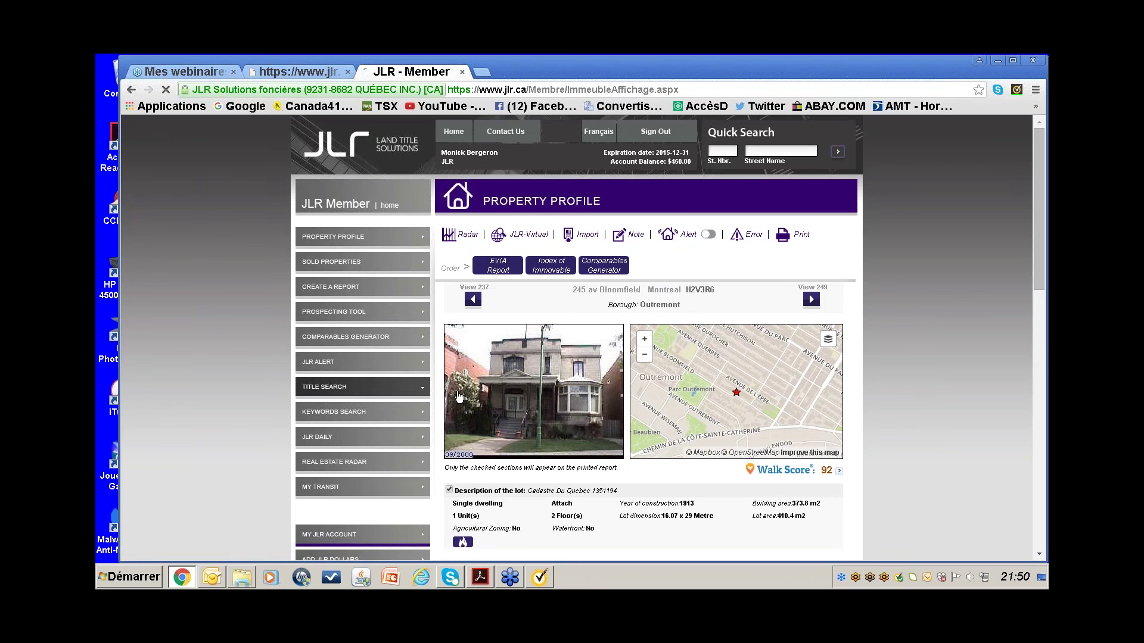
scroll(726, 513, down, 4)
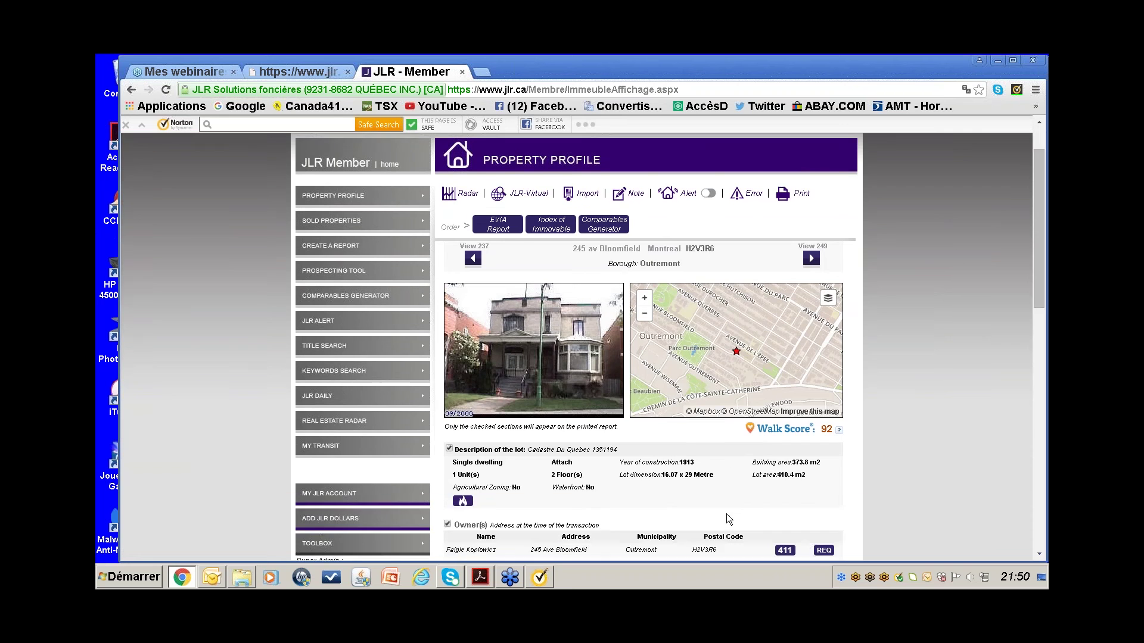
scroll(723, 507, up, 2)
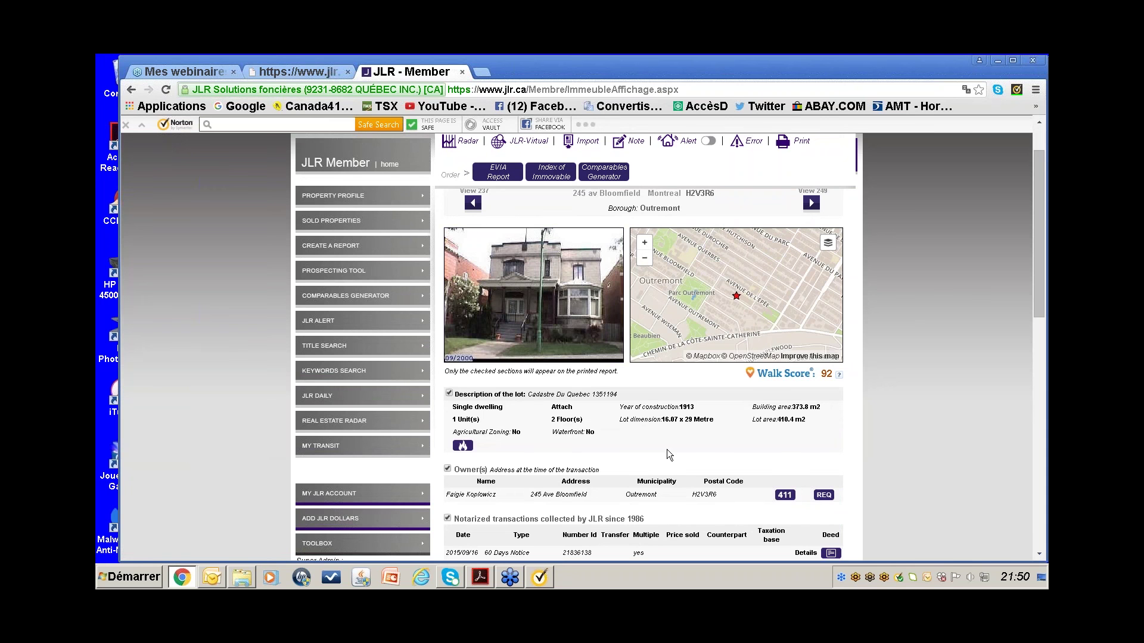
scroll(668, 450, down, 3)
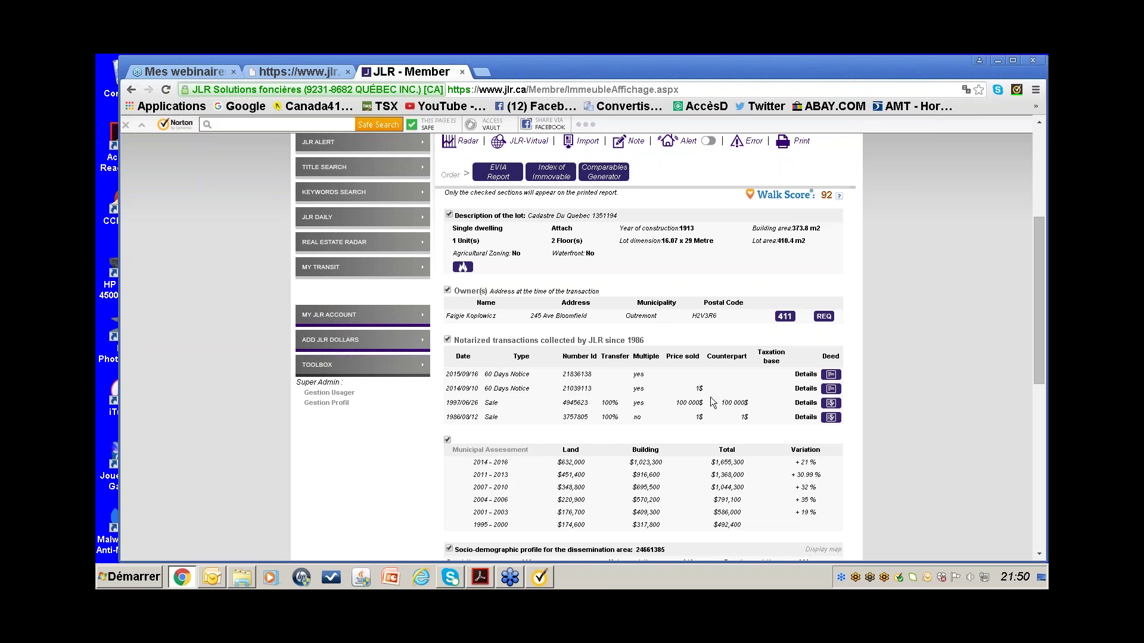
scroll(671, 383, up, 4)
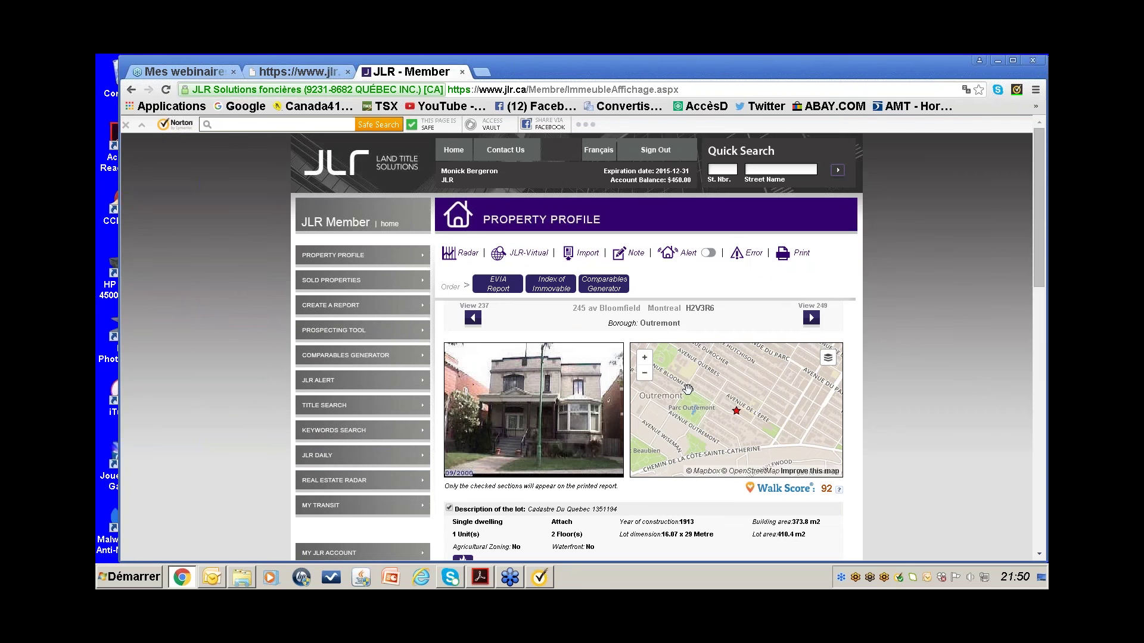
click(396, 308)
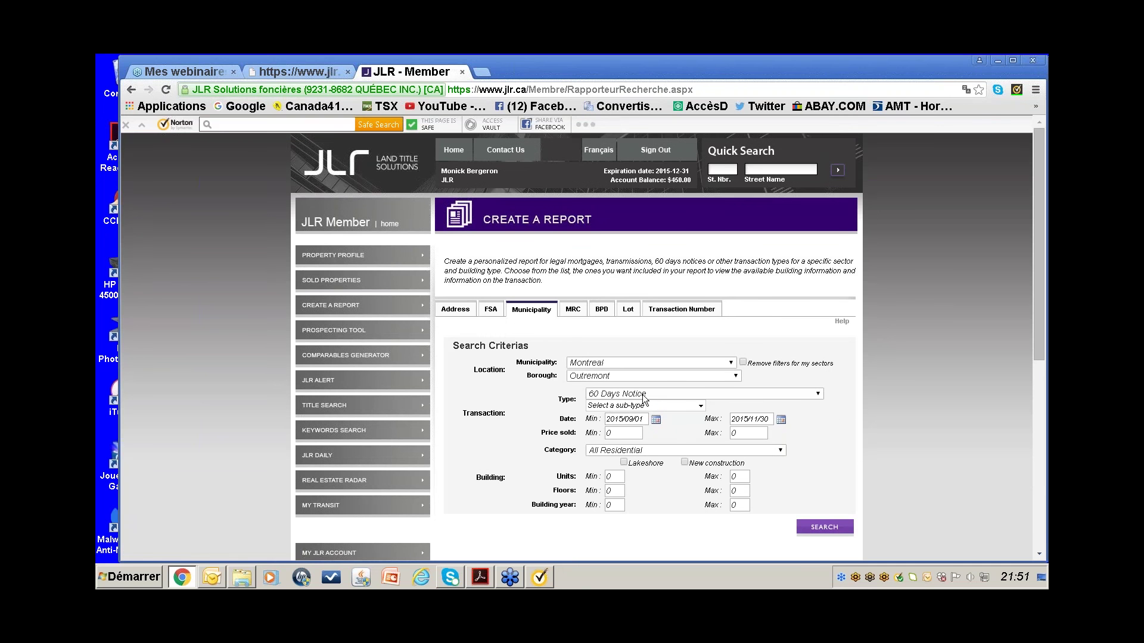
Search Outremont, Montreal for Transmission transactions from 2015/09/01 to 2015/11/30, returning 16 results
click(818, 395)
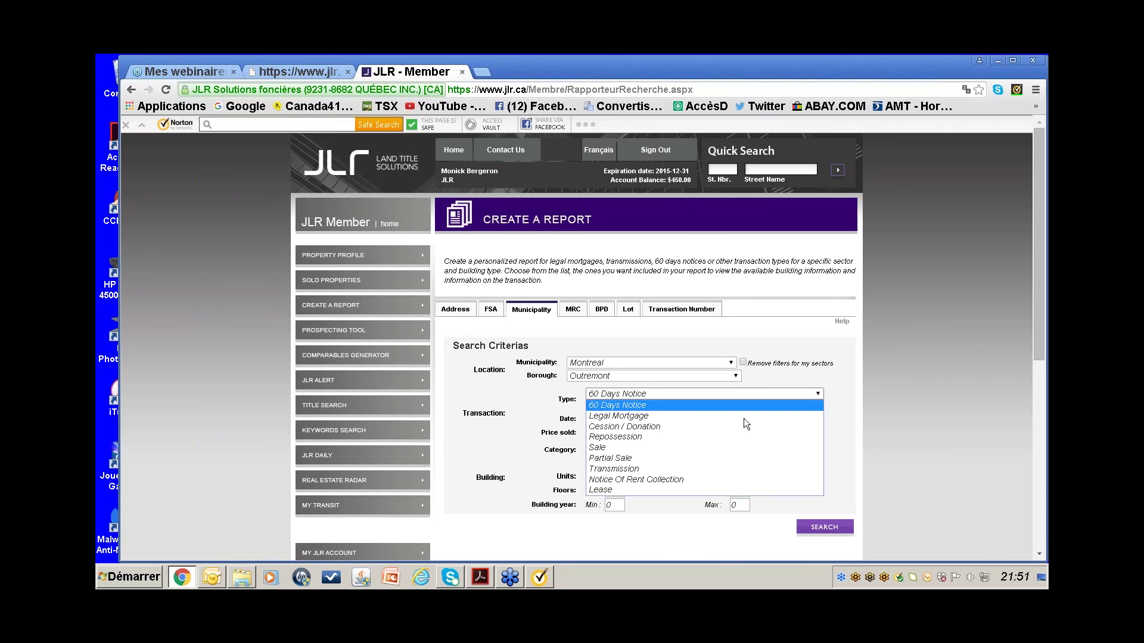
click(672, 469)
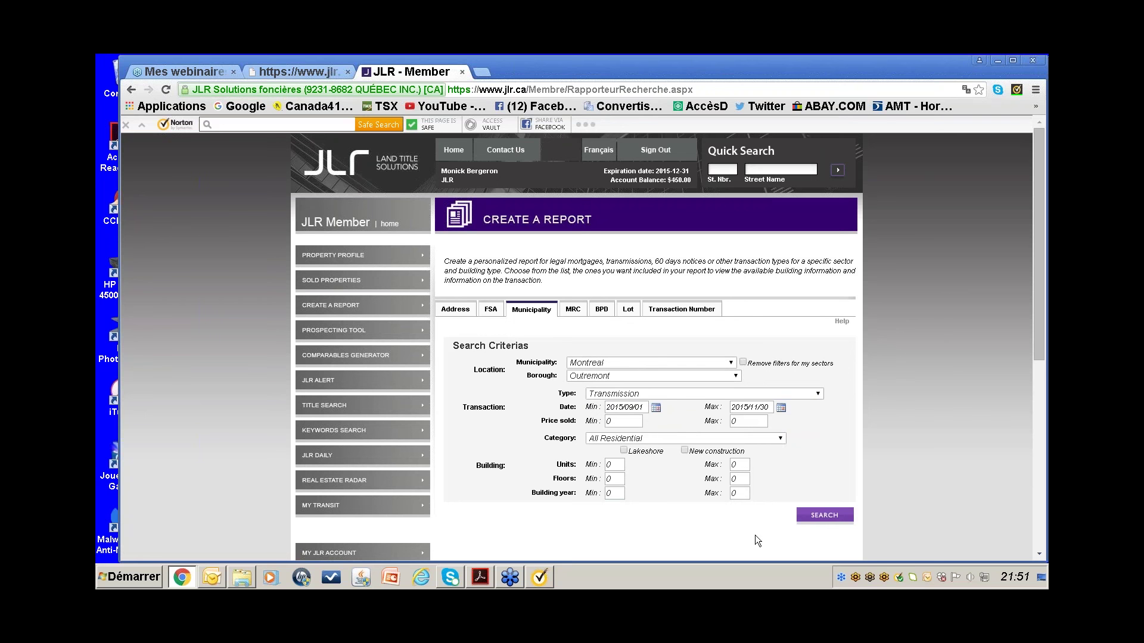
click(828, 517)
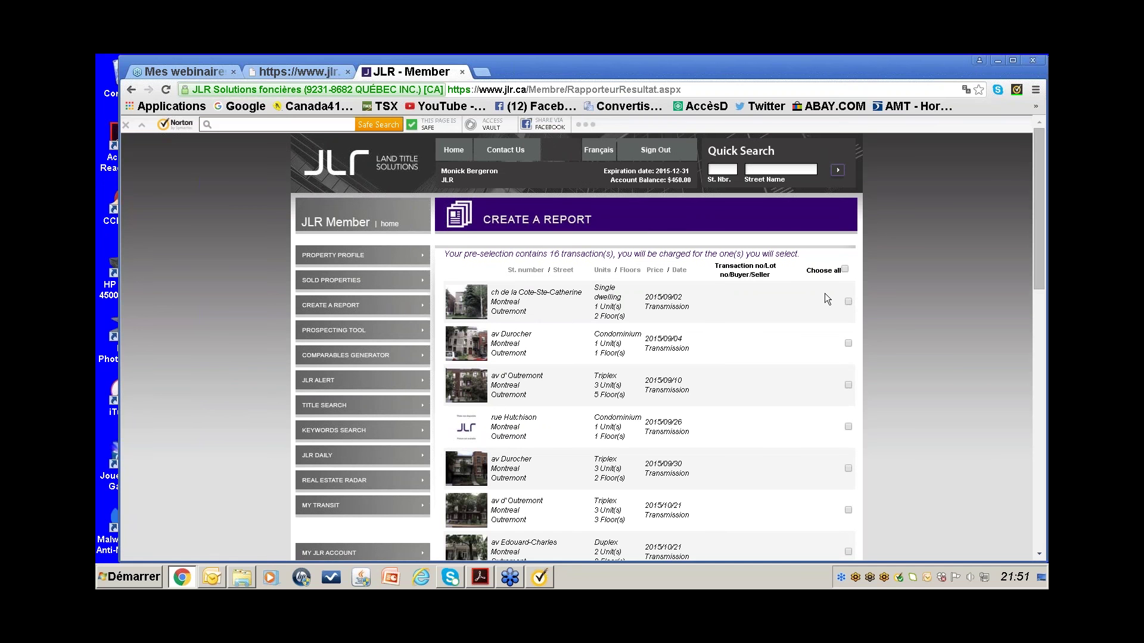
Select four of the Outremont transmissions and open the first one's deed as a PDF
click(844, 269)
click(845, 269)
scroll(773, 447, down, 8)
click(832, 492)
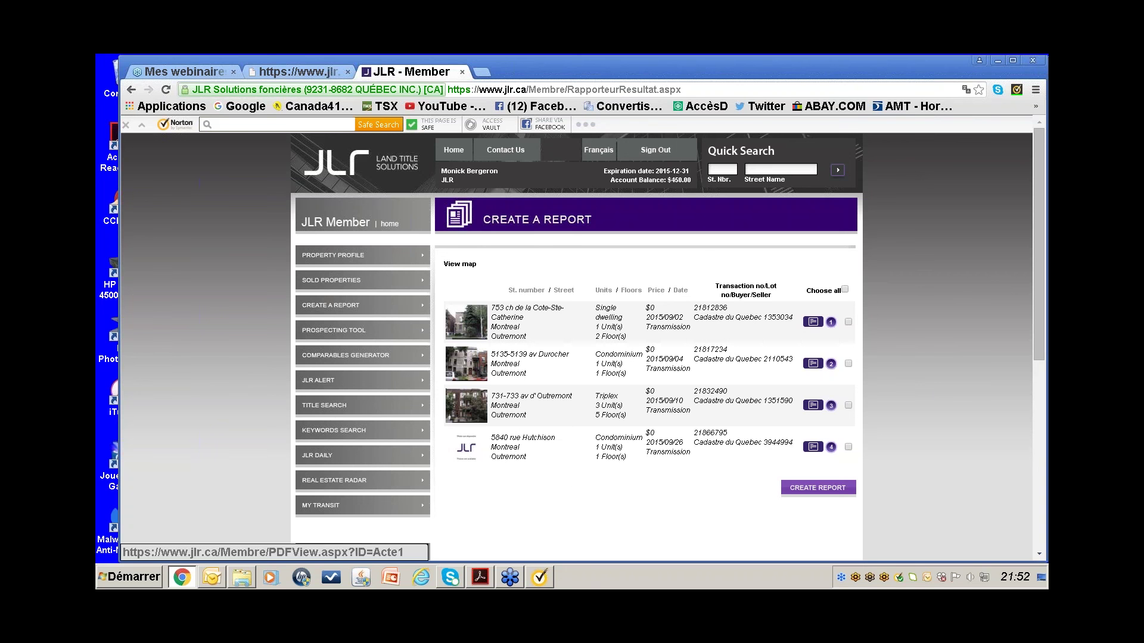
click(812, 321)
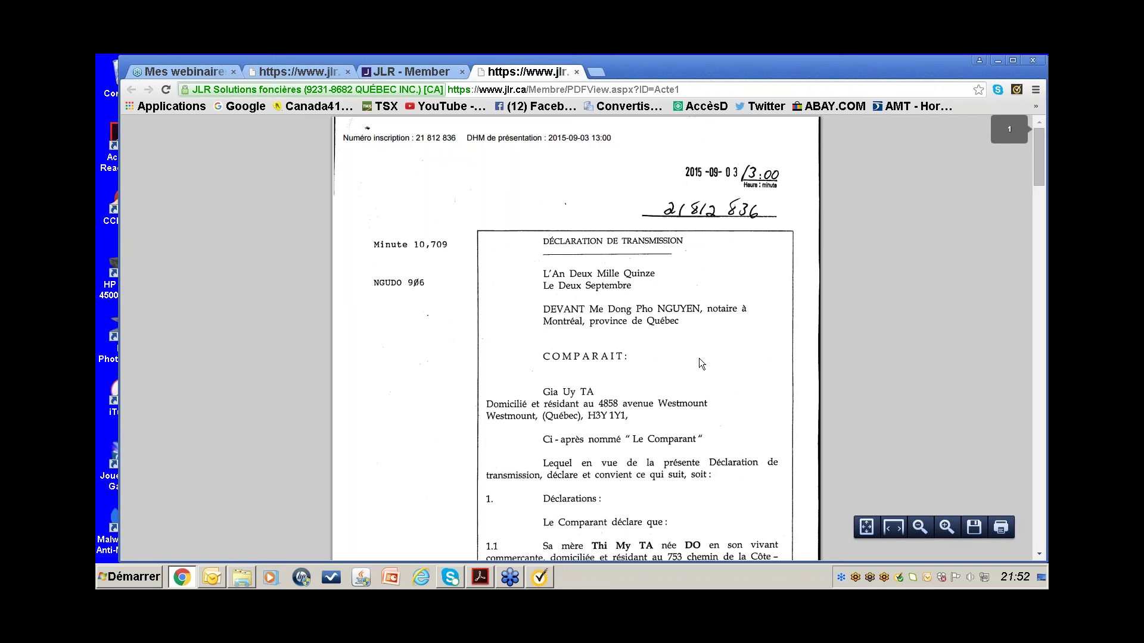
Read through transmission deed 21 812 836 and close its PDF tab
scroll(699, 359, down, 2)
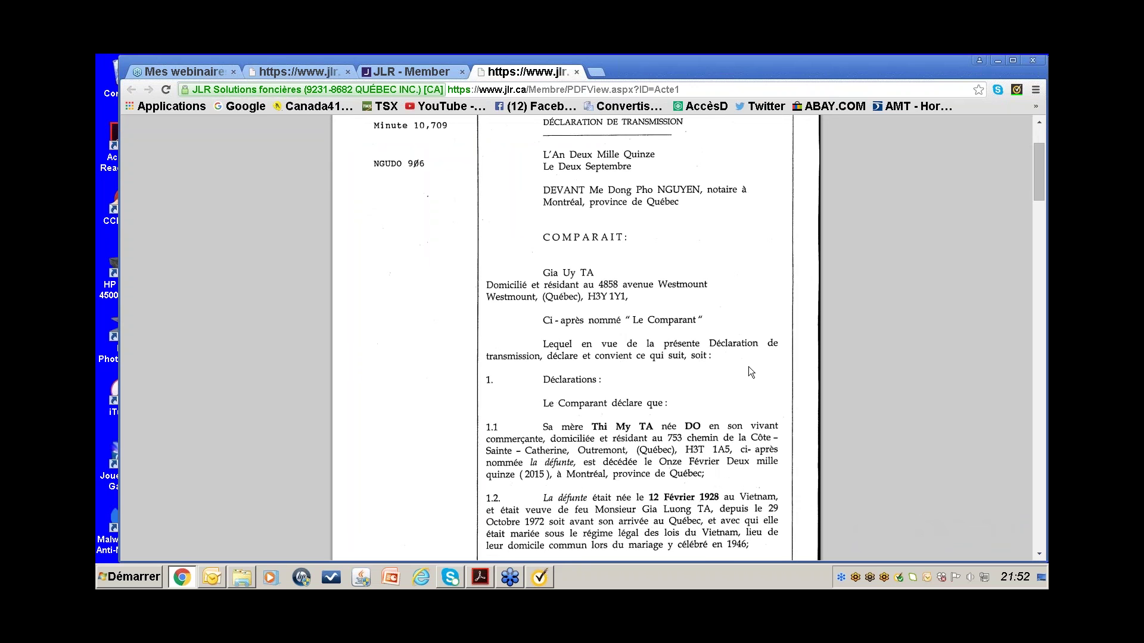
scroll(746, 368, down, 3)
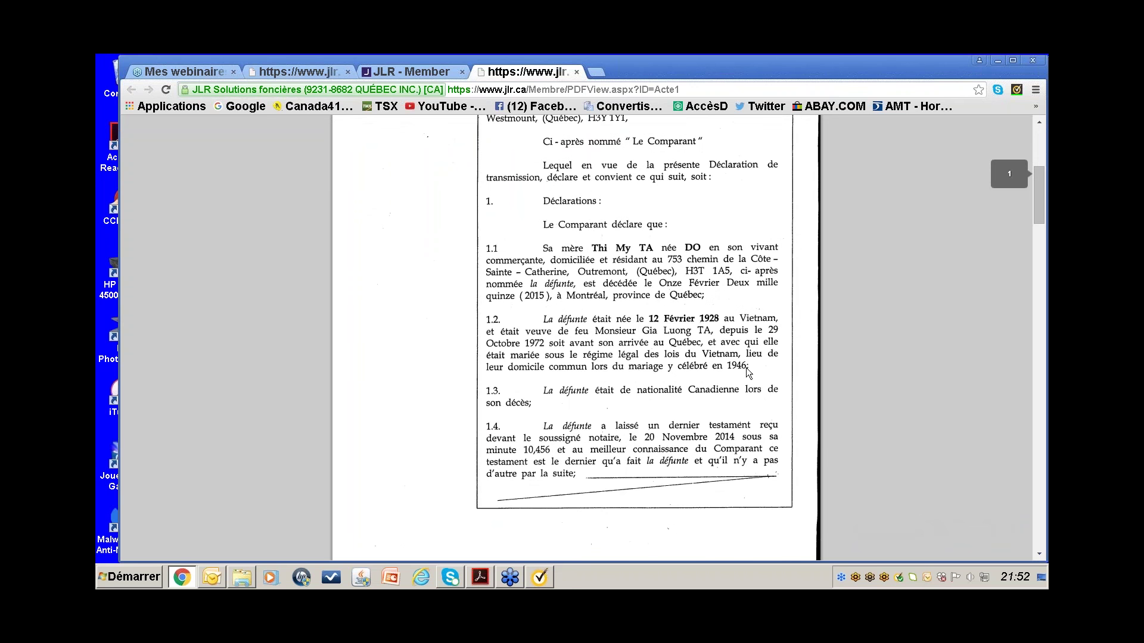
scroll(746, 371, down, 2)
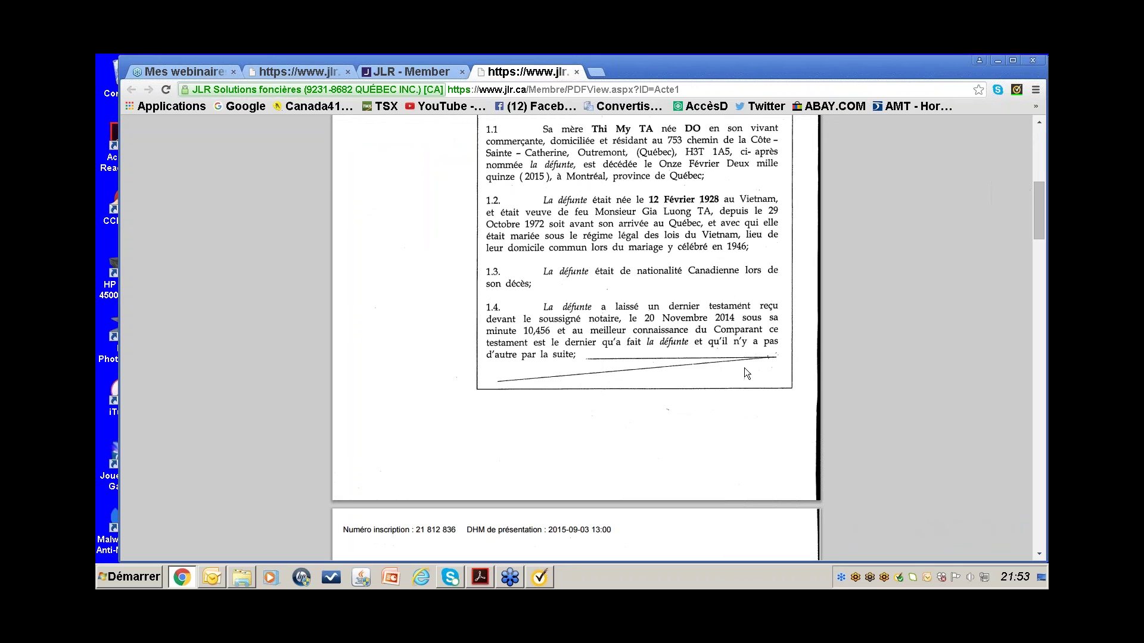
scroll(744, 373, up, 7)
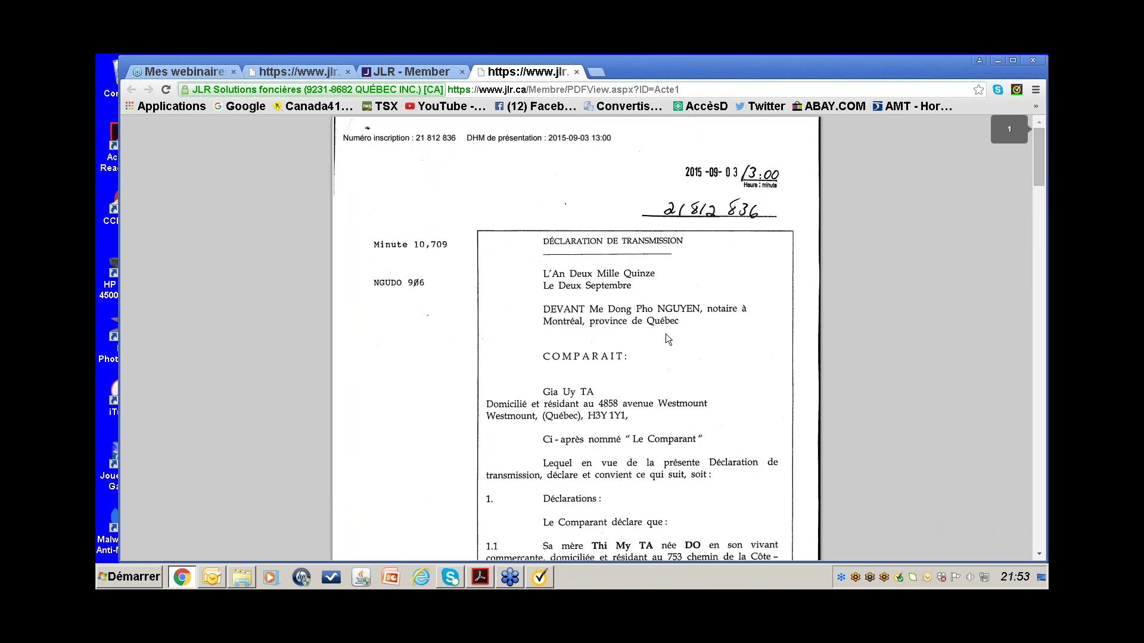
click(577, 72)
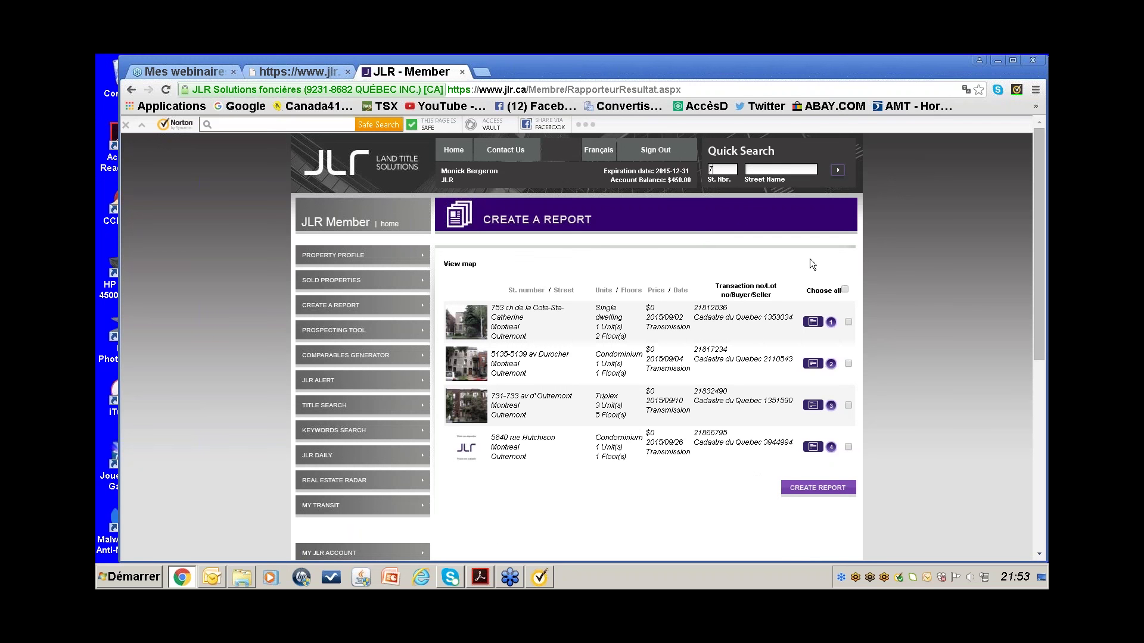
Quick-search street number 753 on 'cote', listing four matching properties
text(753)
key(Tab)
text(cote)
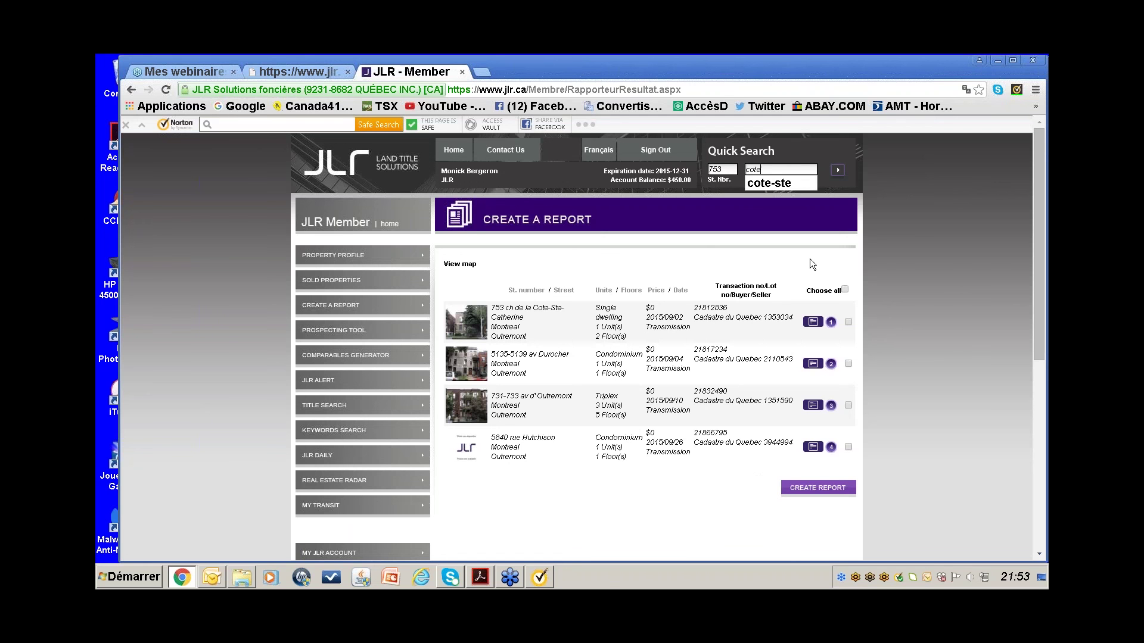
key(Return)
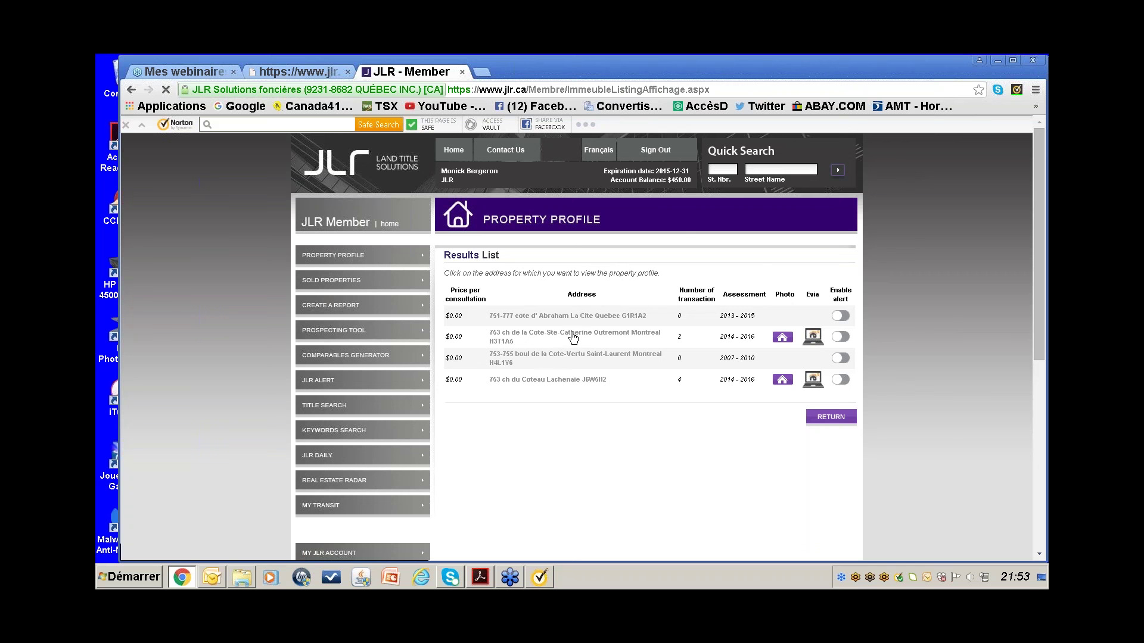
click(572, 338)
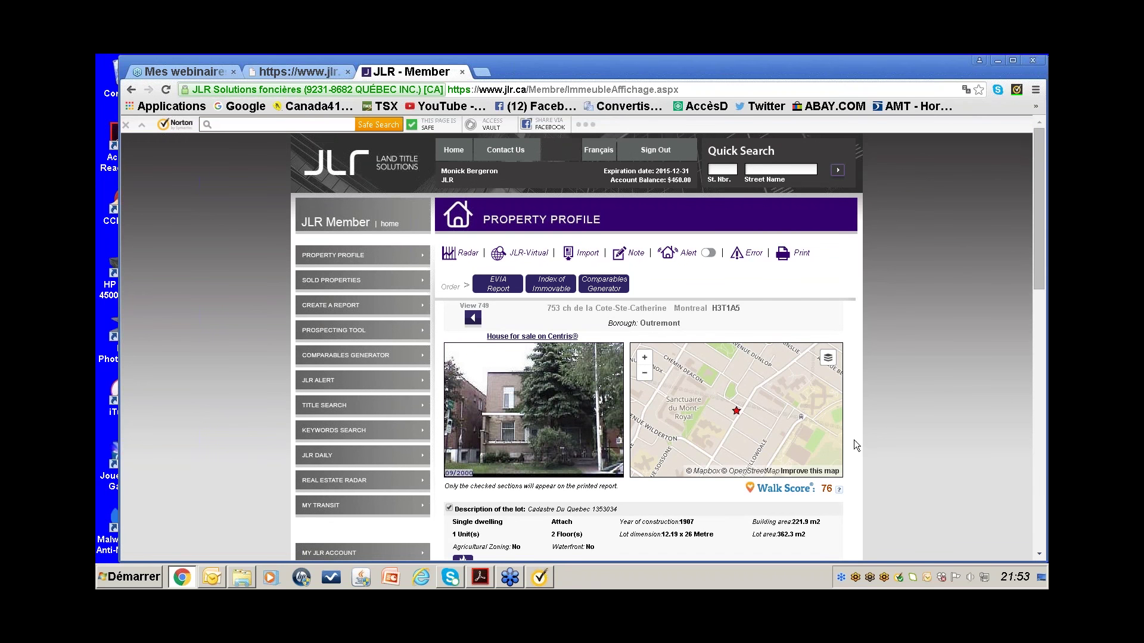
scroll(846, 438, down, 3)
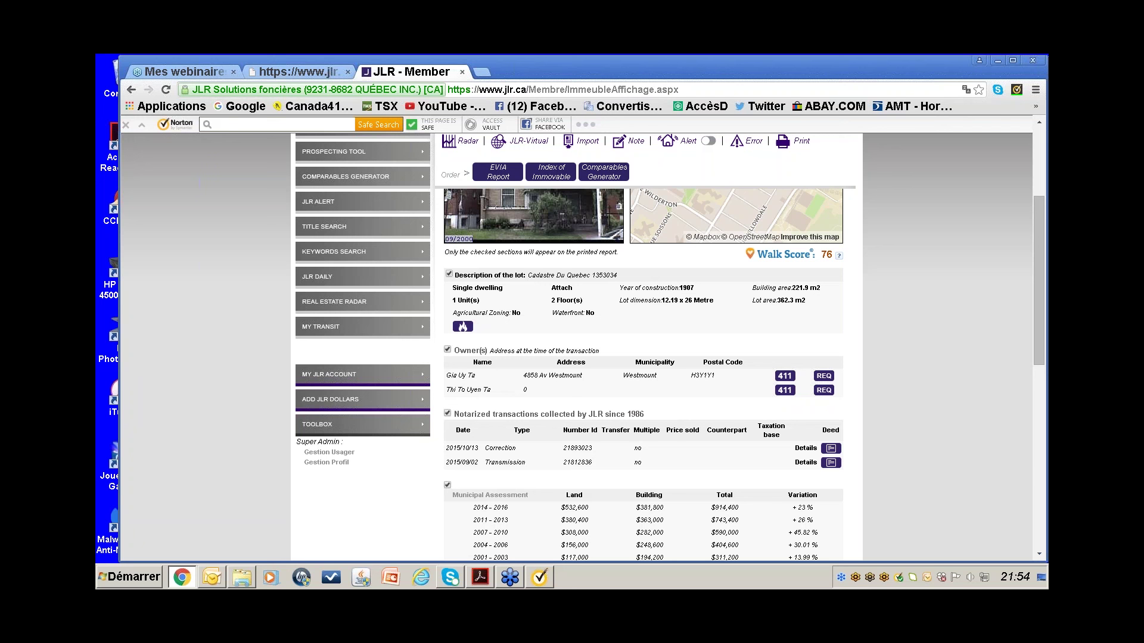
scroll(685, 449, up, 4)
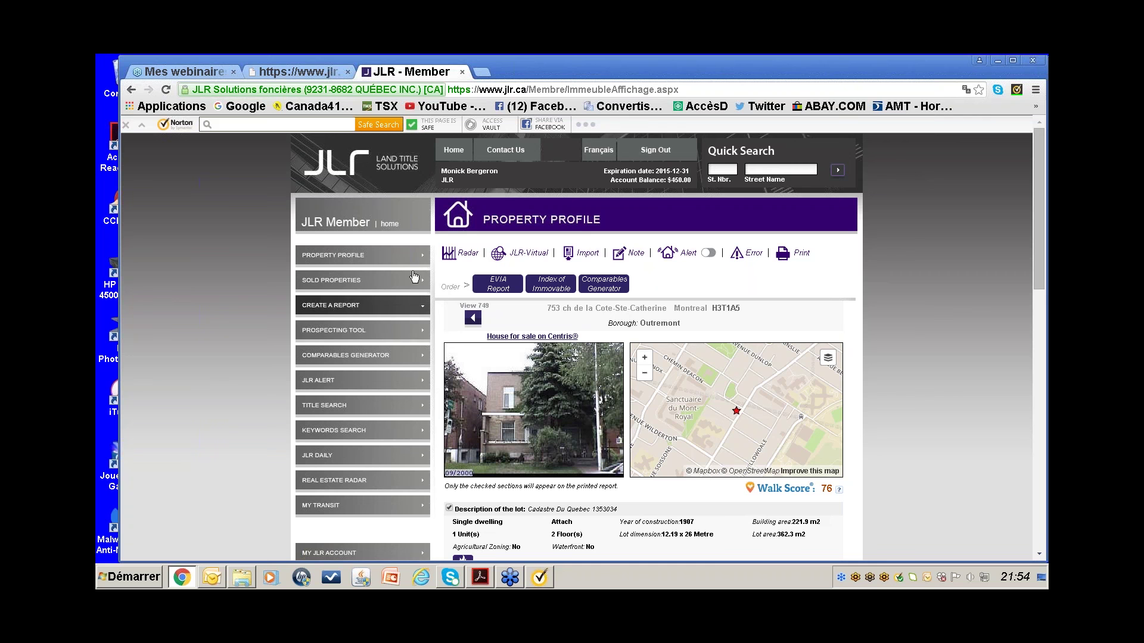
Start a prospecting search on Club-Marin (Ch Du) in Montreal
click(399, 333)
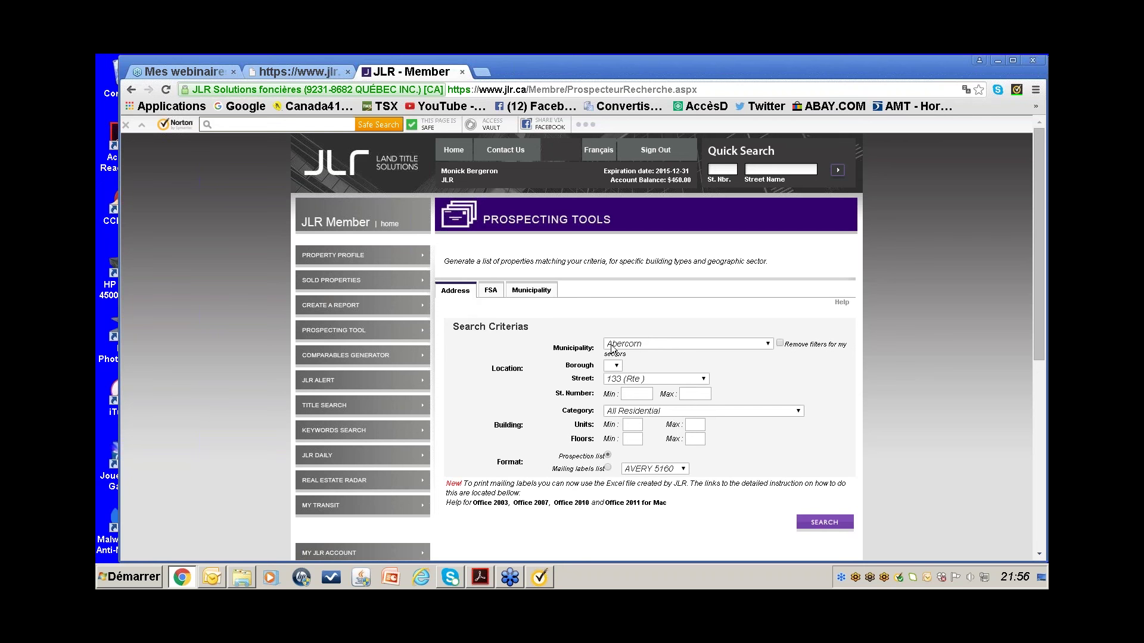
click(770, 343)
text(montreal)
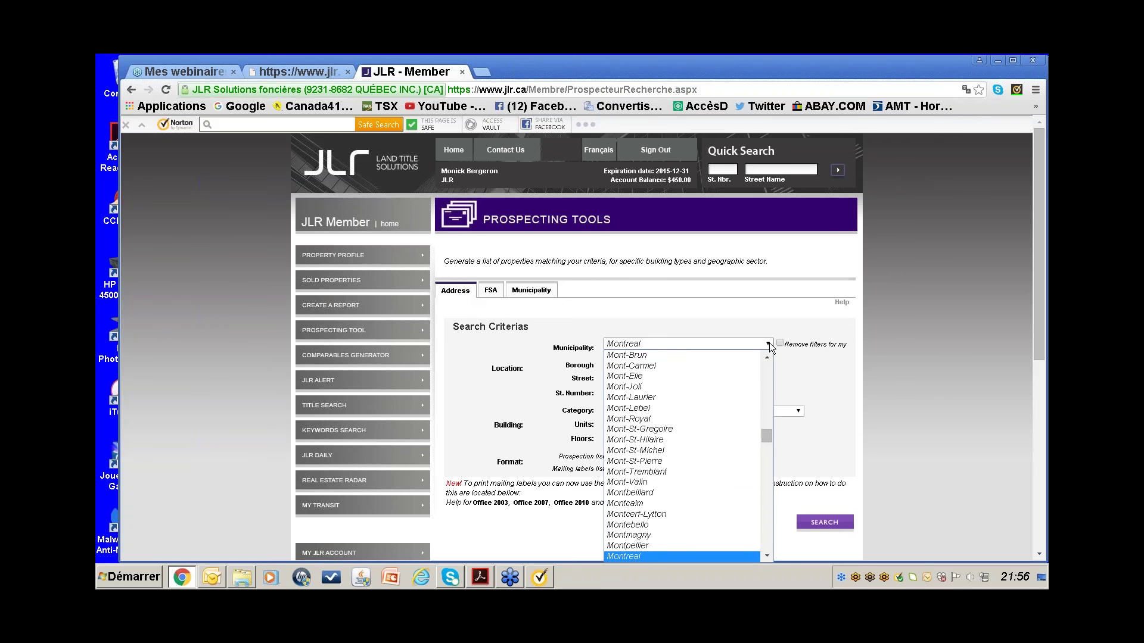
click(635, 556)
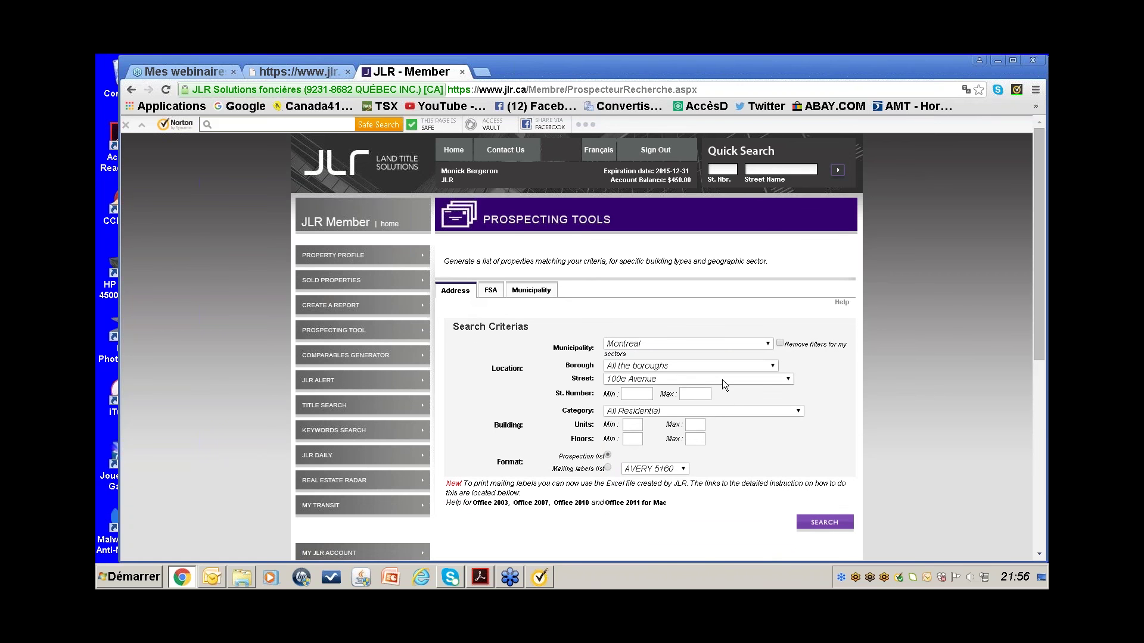
click(789, 380)
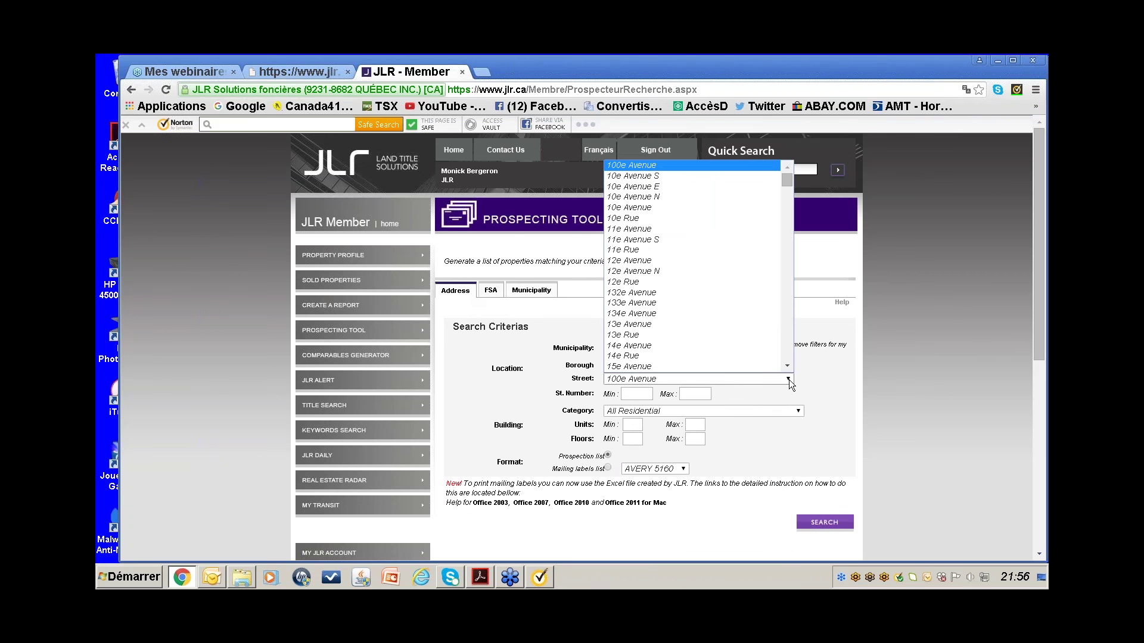
text(club)
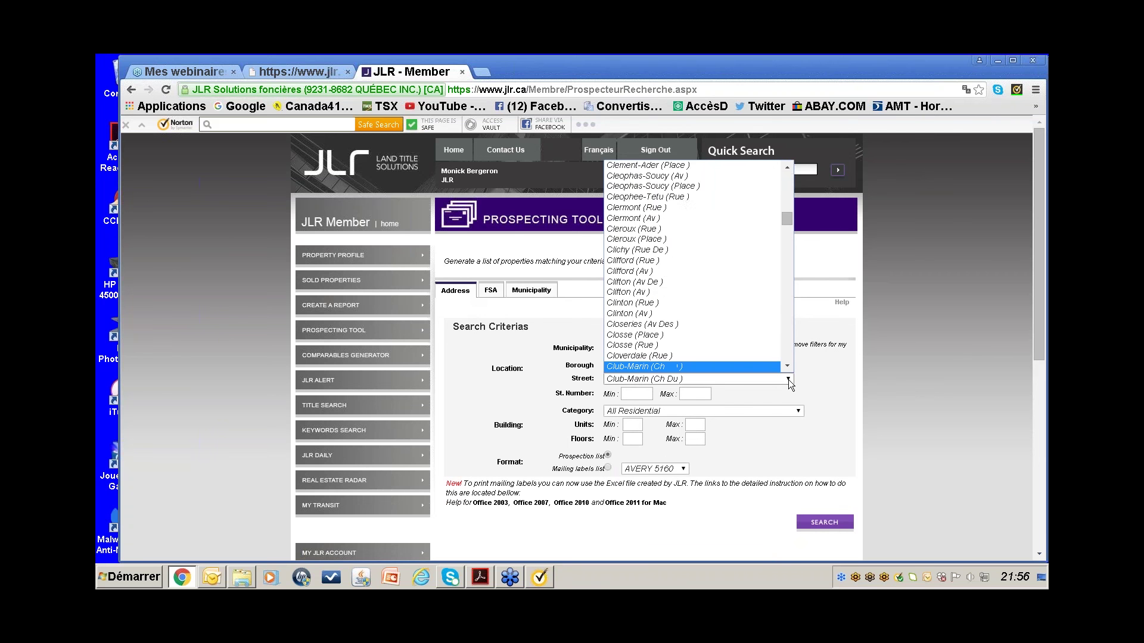
click(724, 366)
Limit it to street numbers 200–300 and Condominium buildings, output as a prospection list
click(627, 398)
text(200)
key(Tab)
text(300)
click(749, 437)
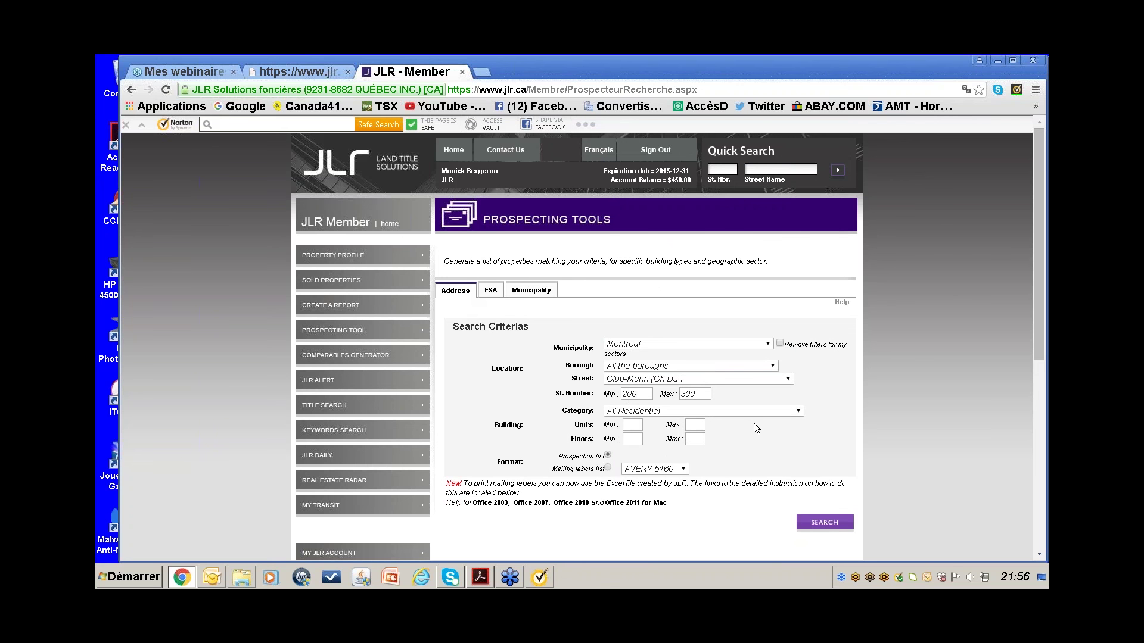
click(797, 410)
click(689, 230)
click(608, 457)
Run the search and review the Club-Marin condominium prospection list PDF
click(826, 523)
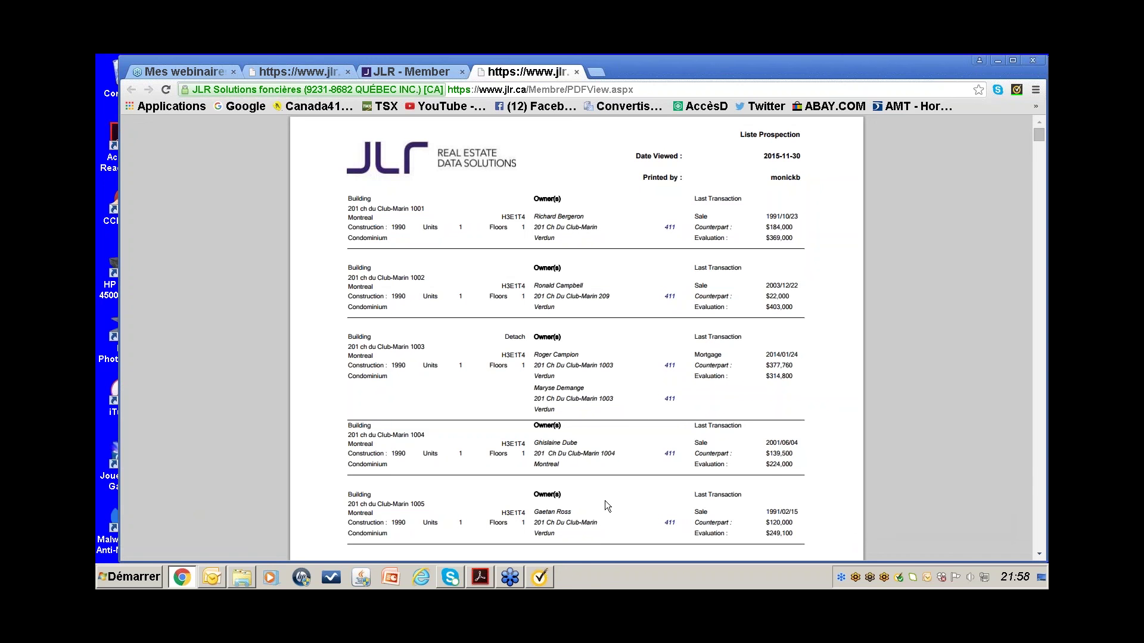
mouse_move(597, 501)
scroll(783, 358, down, 2)
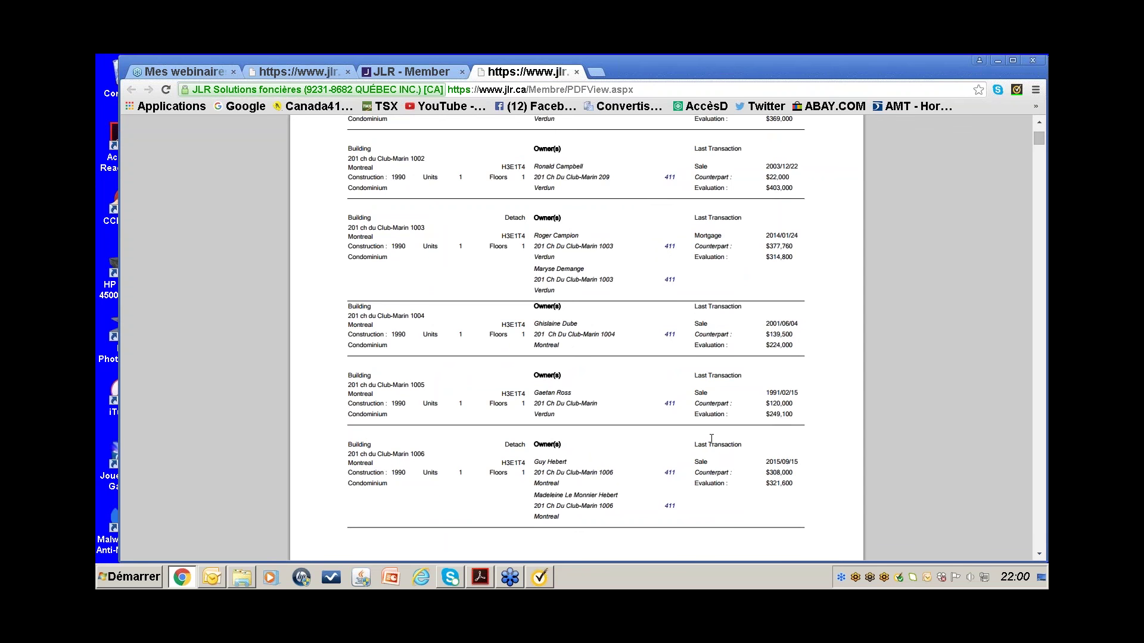
Finish reviewing the prospection list and go back to the Prospecting Tools search page
scroll(711, 440, down, 8)
scroll(710, 440, up, 5)
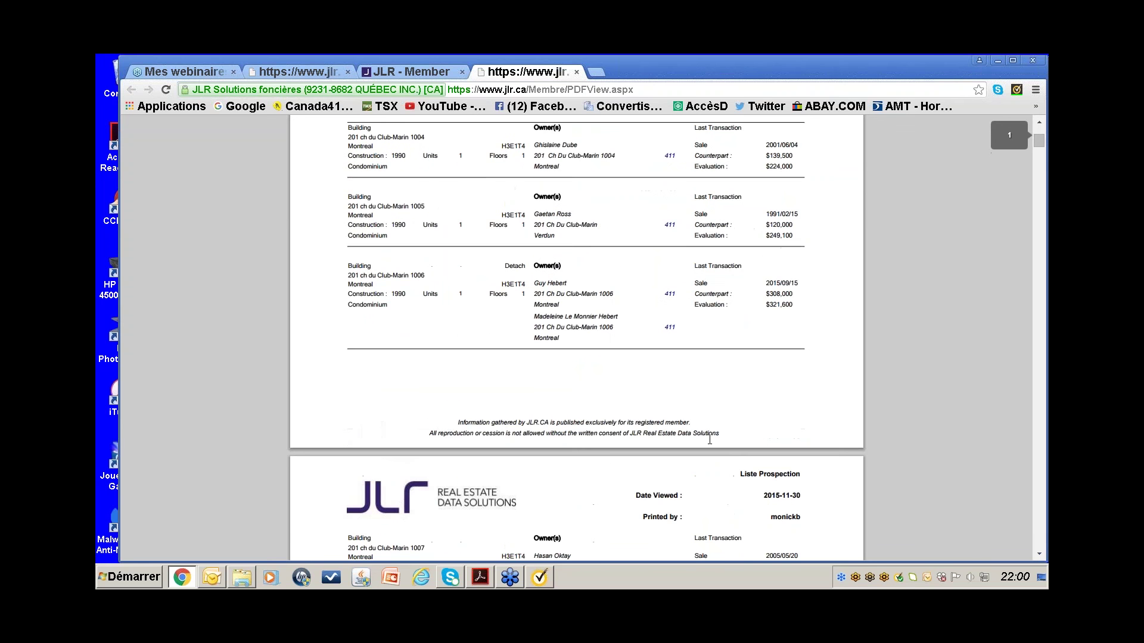
scroll(716, 440, up, 5)
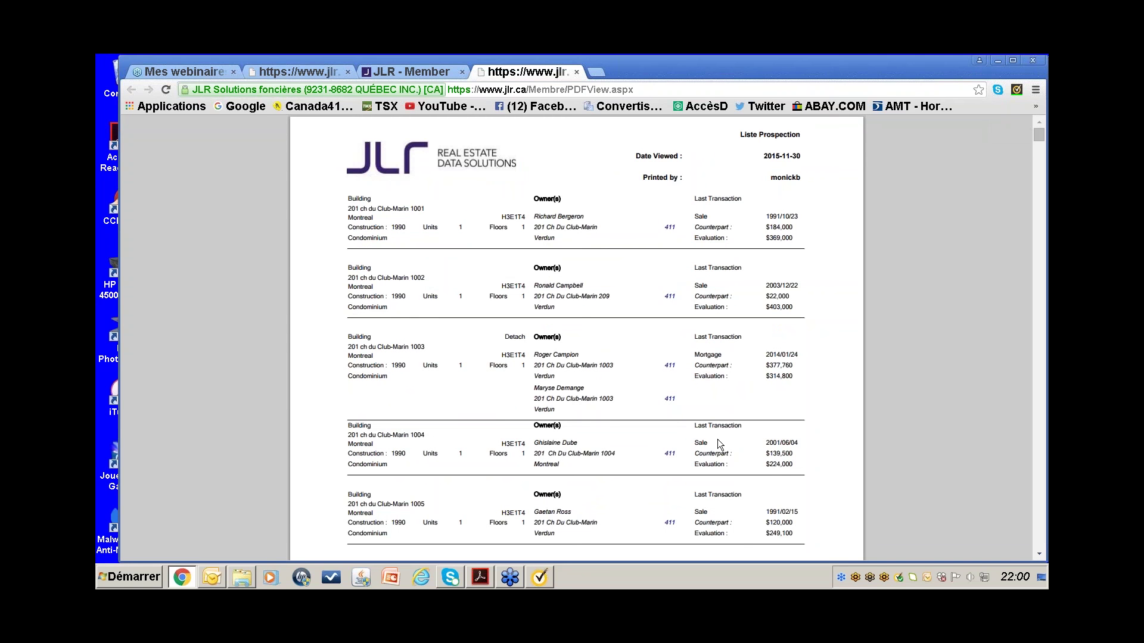
click(431, 73)
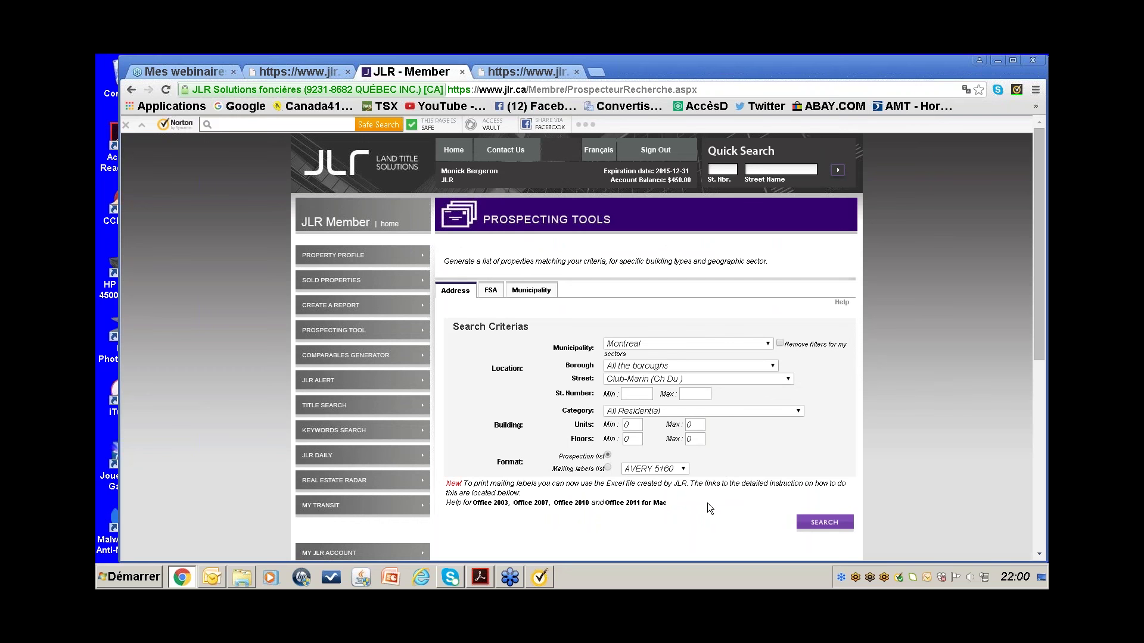
Search by municipality in the Rosemont/Petite-Patrie borough, limited to 4 to 11 apartments
click(543, 292)
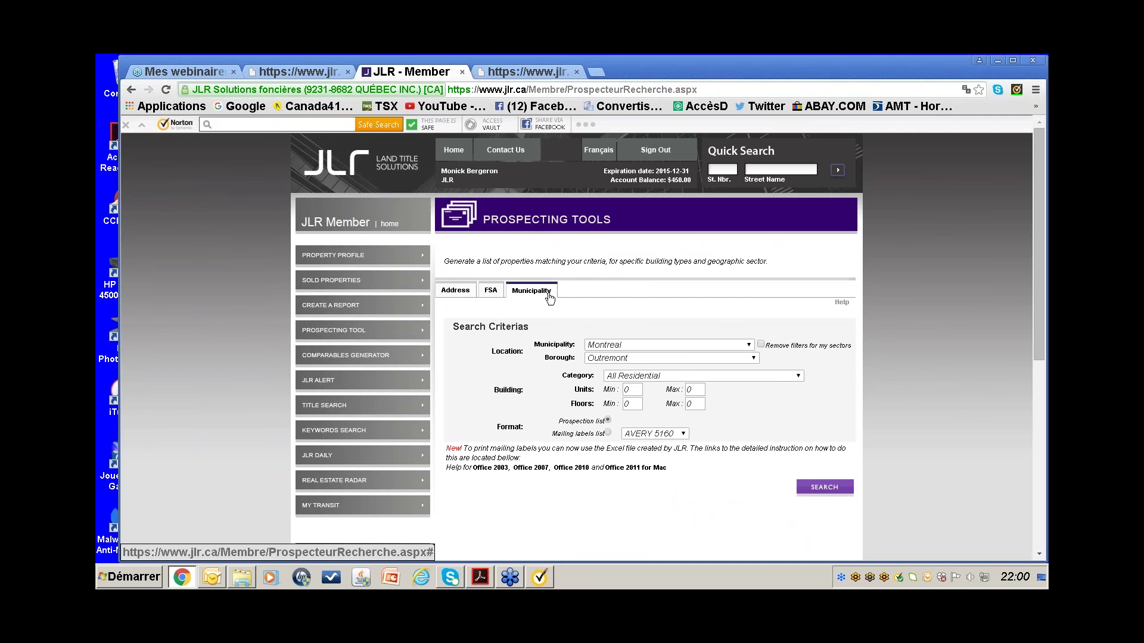
click(753, 358)
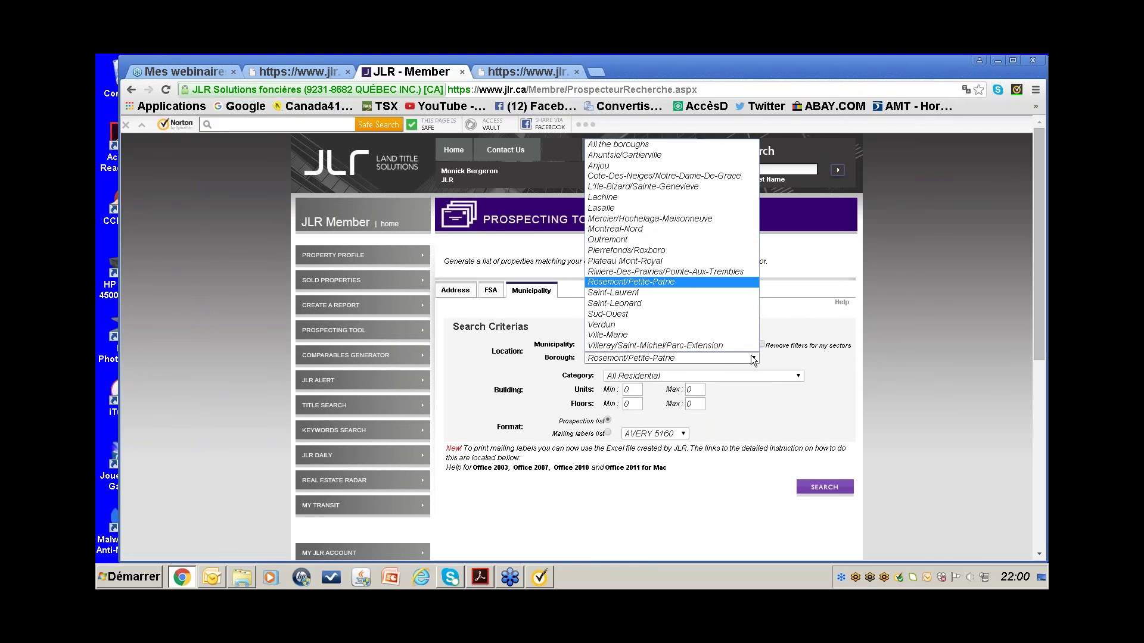
click(676, 283)
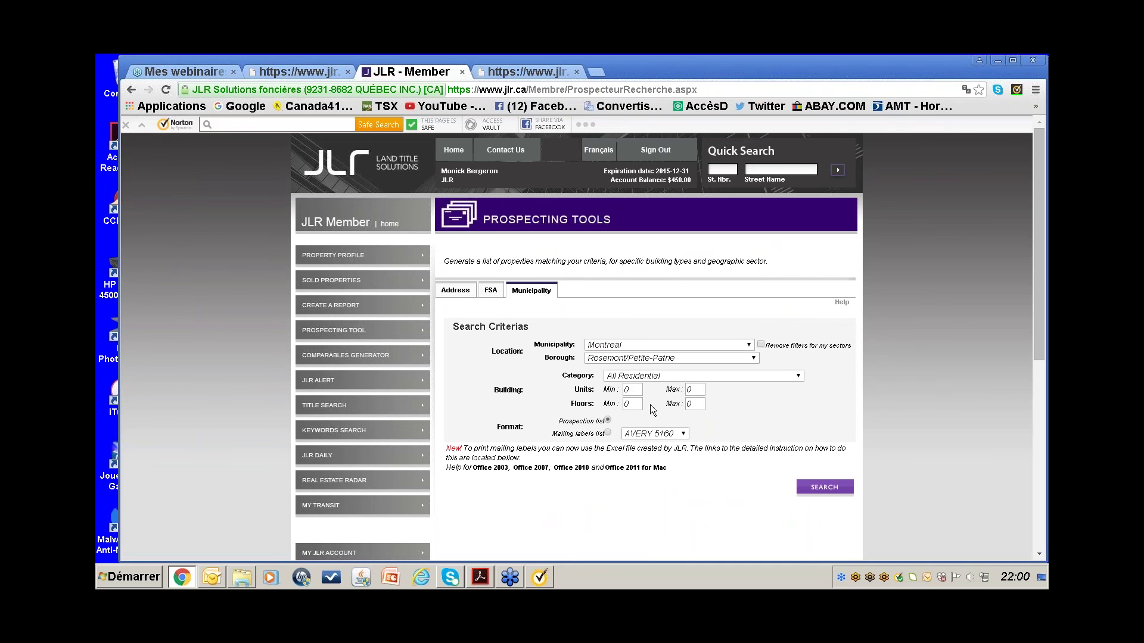
click(800, 377)
click(799, 377)
click(798, 374)
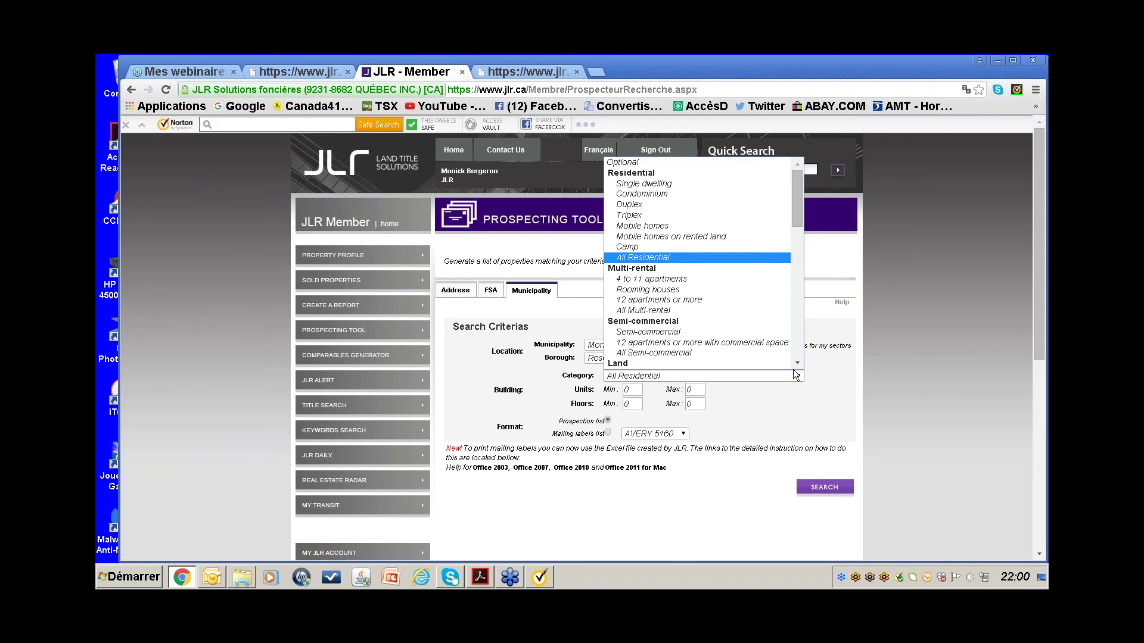
click(677, 280)
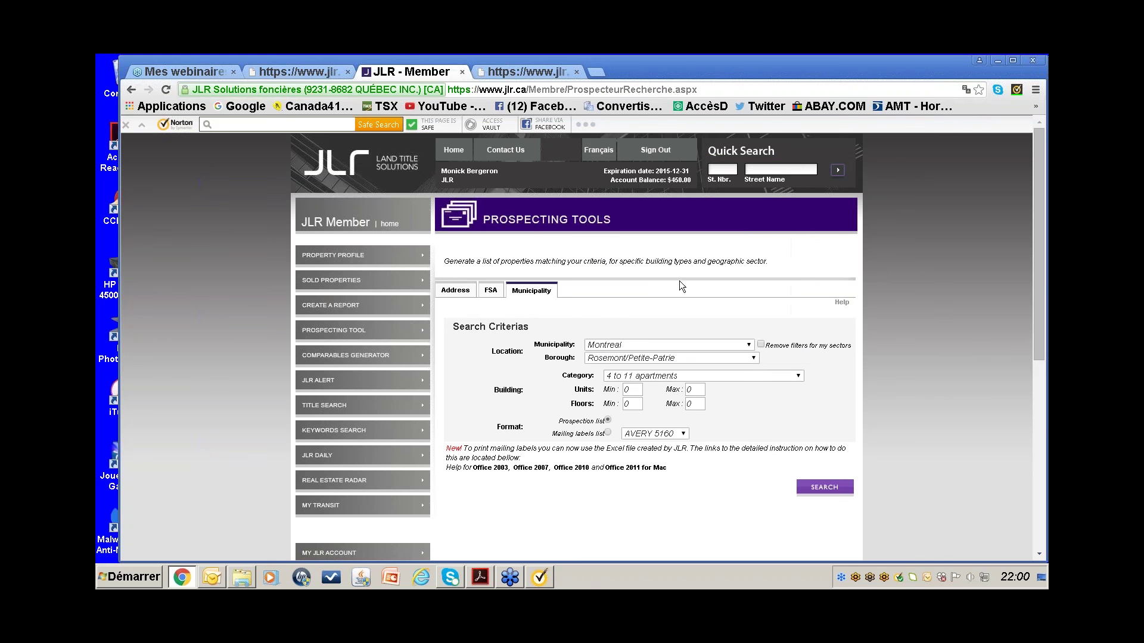
Restrict the buildings to between 9 and 10 units
click(641, 387)
text(9)
key(Tab)
text(10)
key(Escape)
Generate Avery 5160 mailing labels for the Rosemont multi-rental search and open the downloaded PDF
click(609, 433)
click(683, 434)
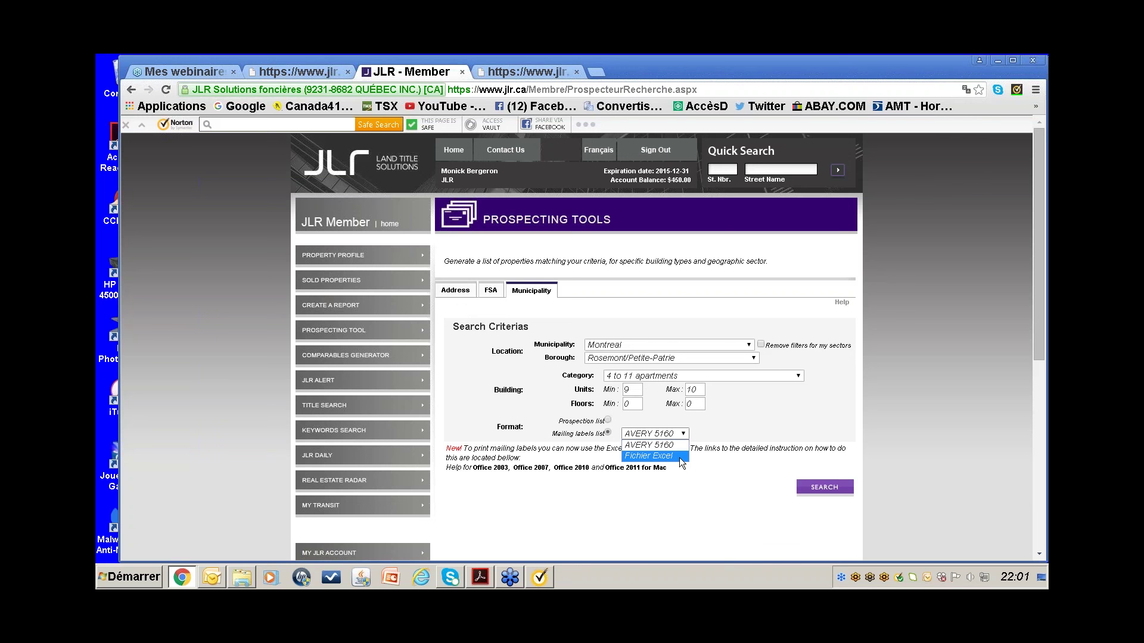
click(679, 446)
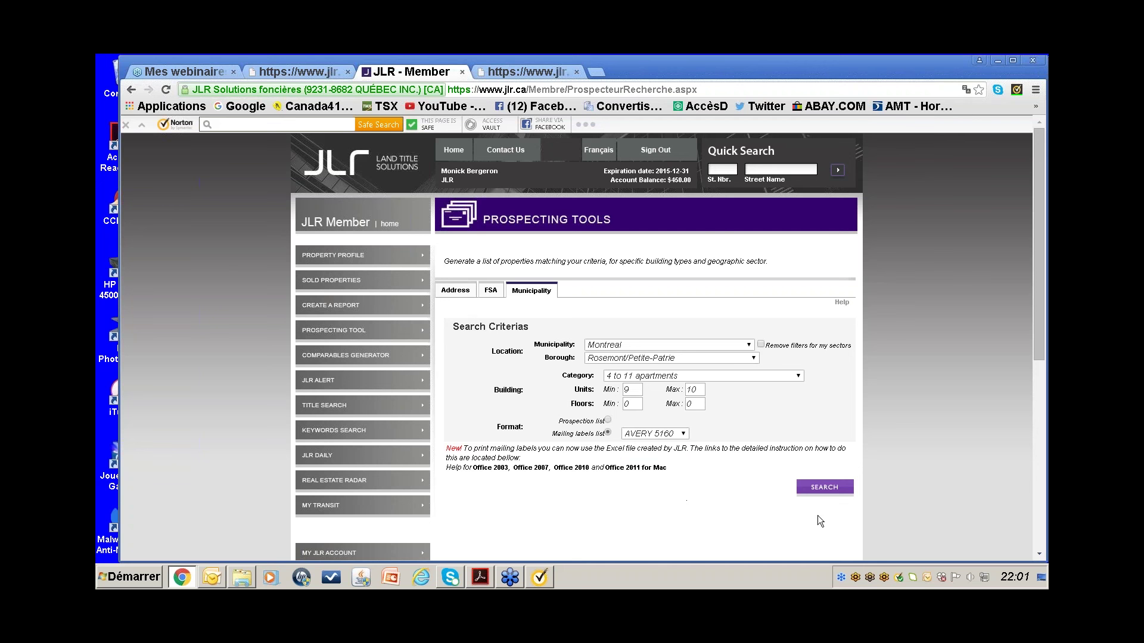
click(824, 490)
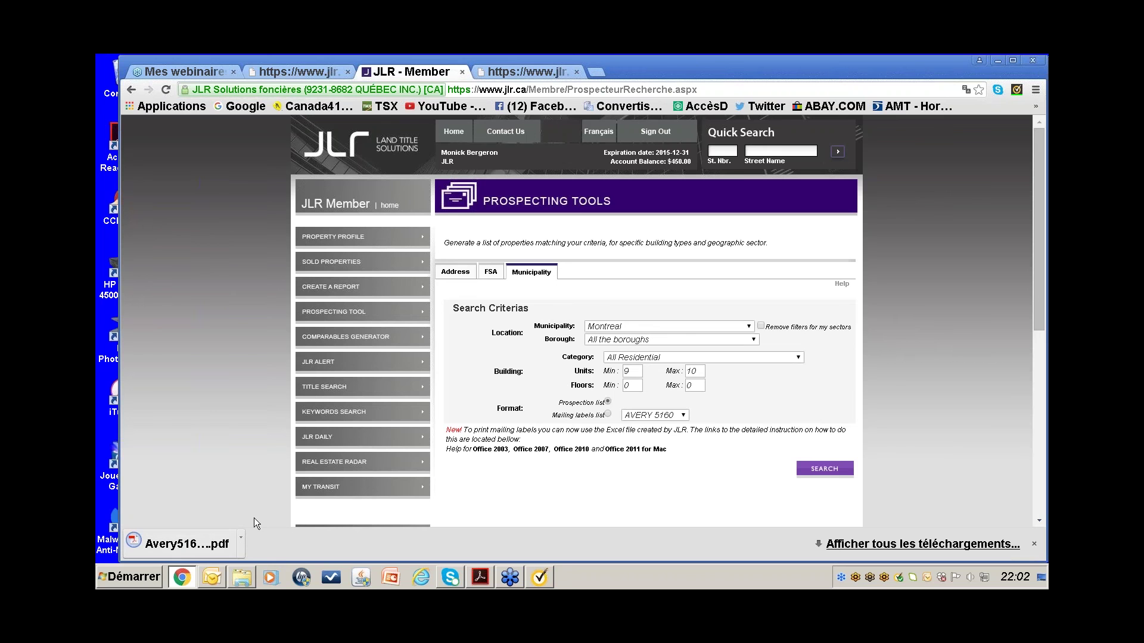
click(188, 542)
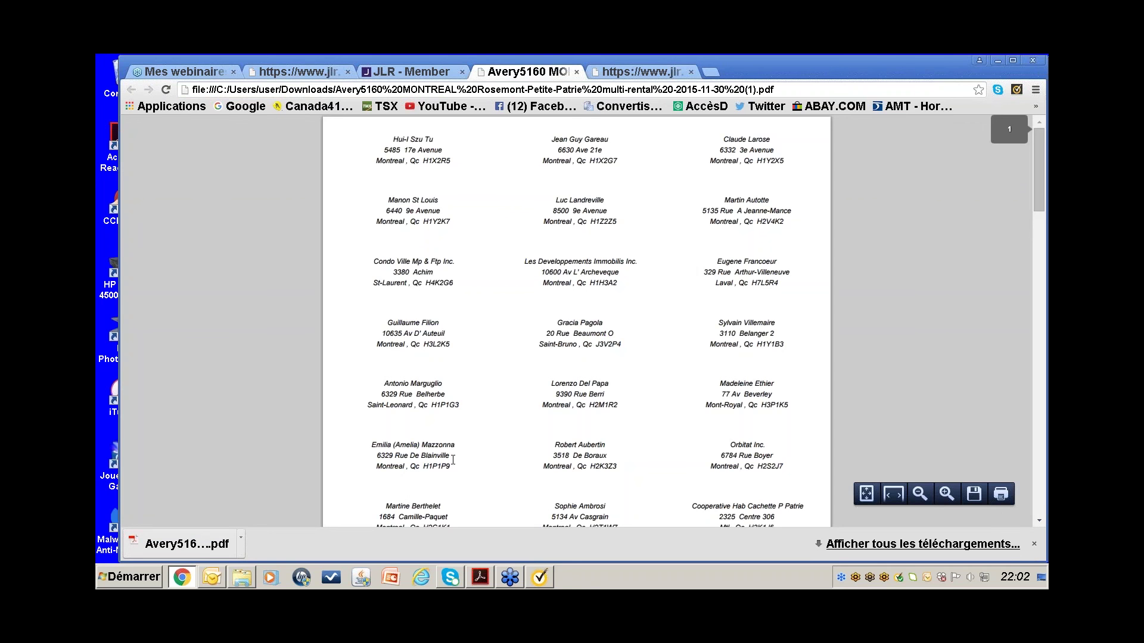
scroll(453, 459, down, 4)
scroll(453, 459, up, 4)
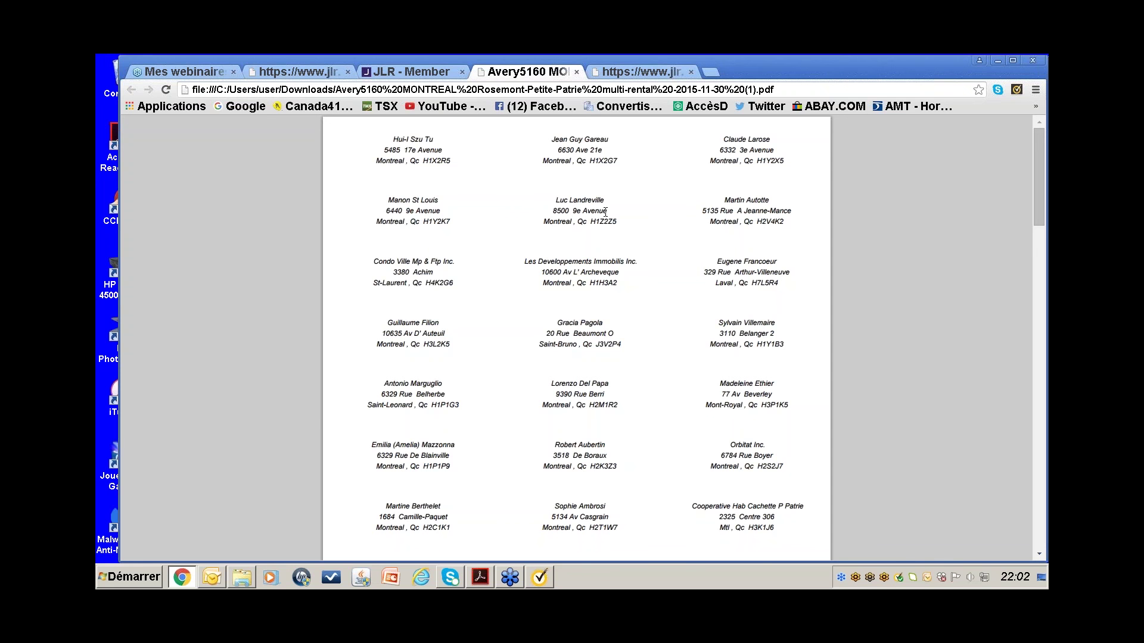
scroll(615, 338, down, 10)
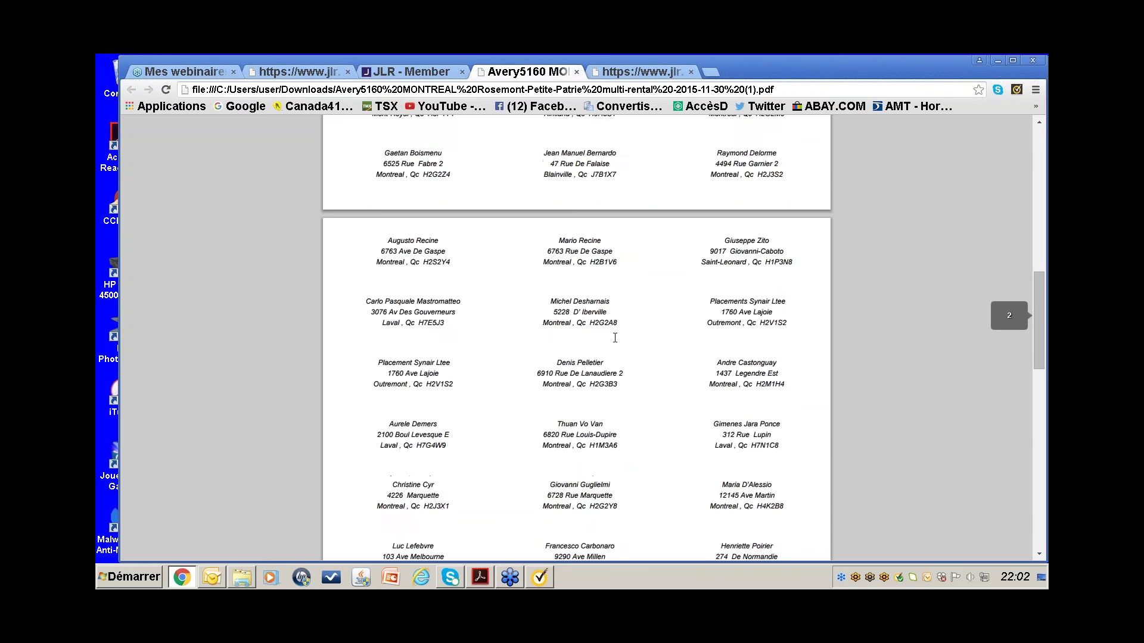
scroll(615, 337, down, 10)
scroll(615, 338, up, 20)
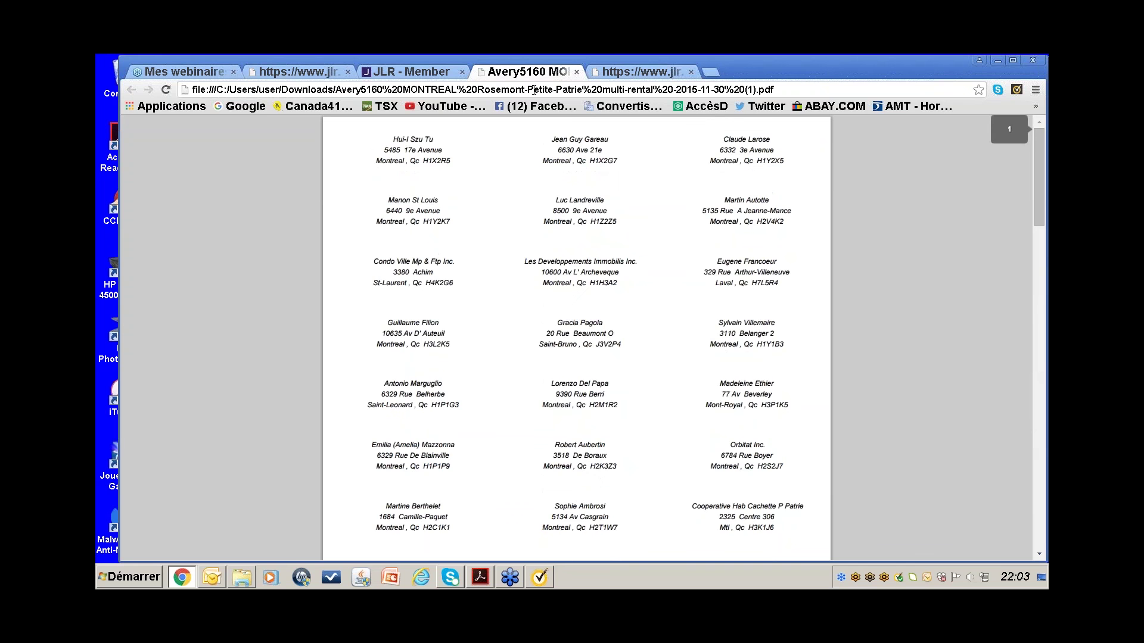
Switch back to the 'JLR - Member' tab with the Prospecting Tools form
click(441, 72)
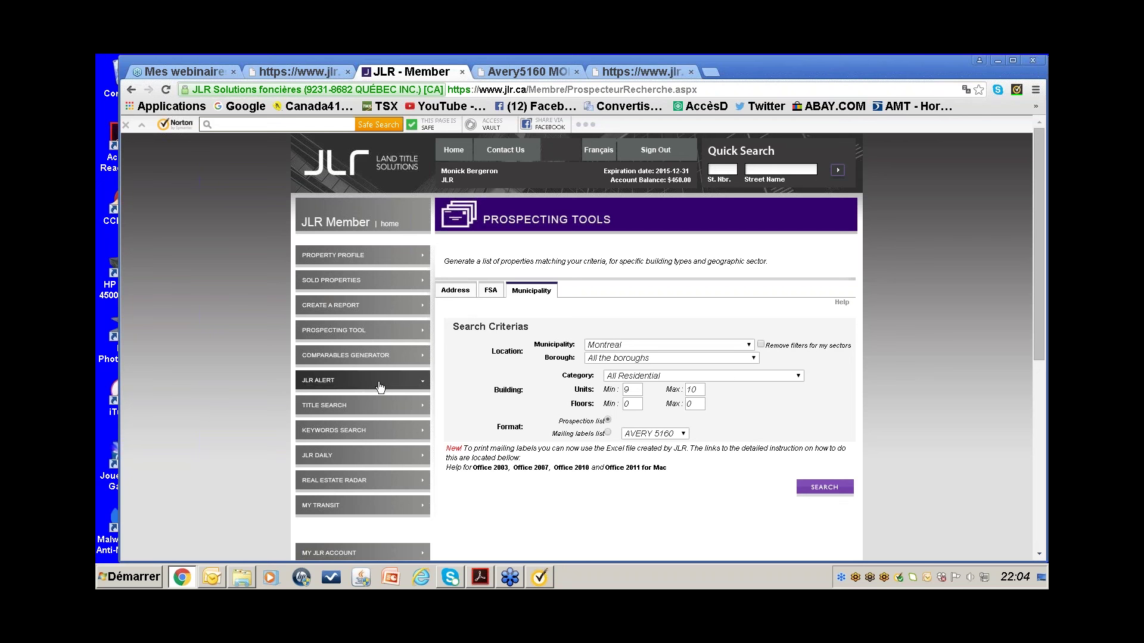
Start a new municipality alert from the JLR Alert Sector alert(s) tab
click(354, 383)
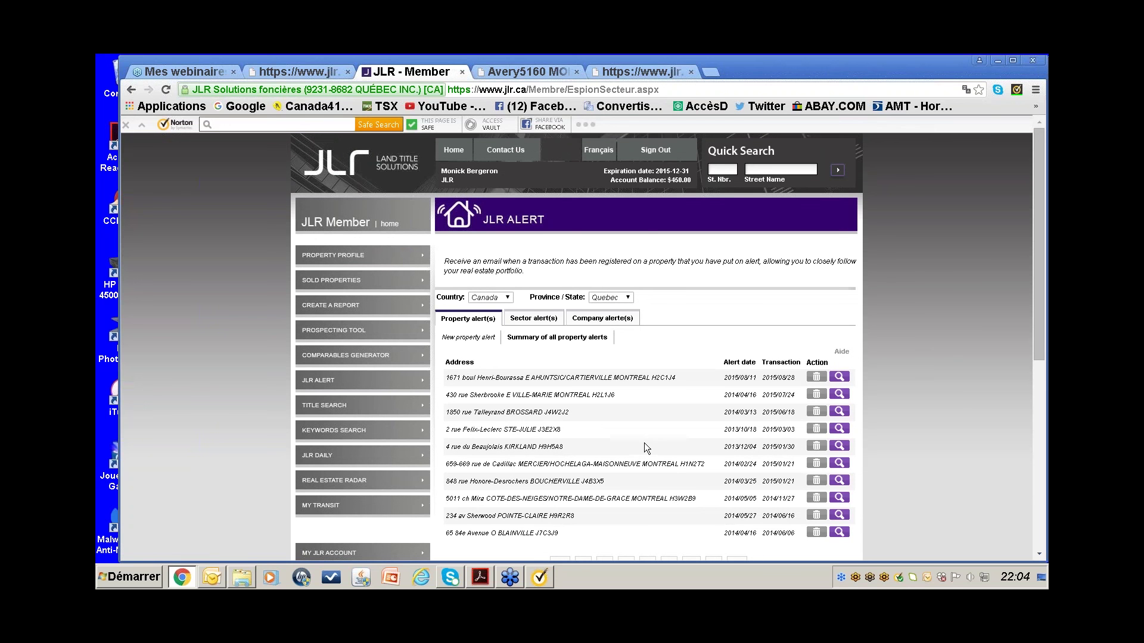
click(537, 321)
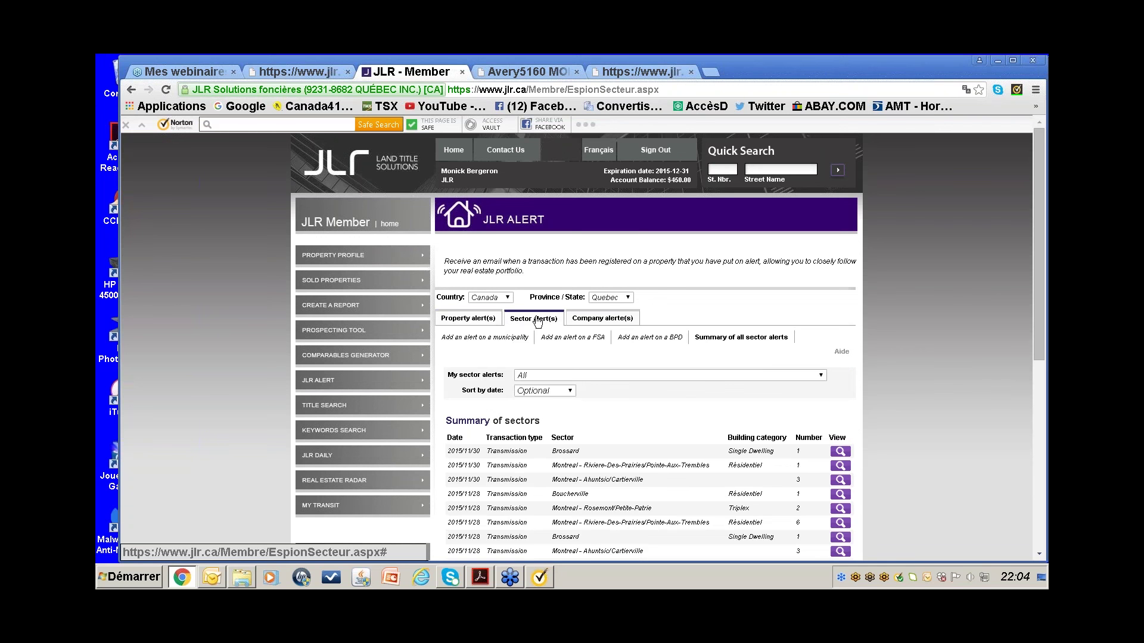
click(475, 345)
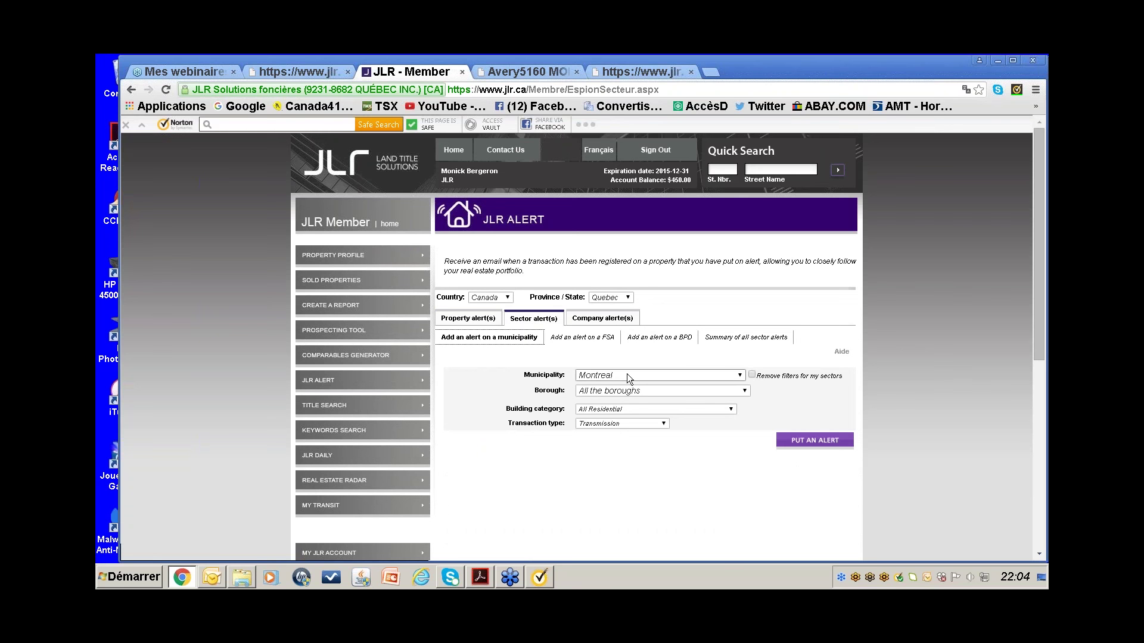
Set the alert's borough to Pierrefonds/Roxboro and its transaction type to 60 Days Notice
click(744, 392)
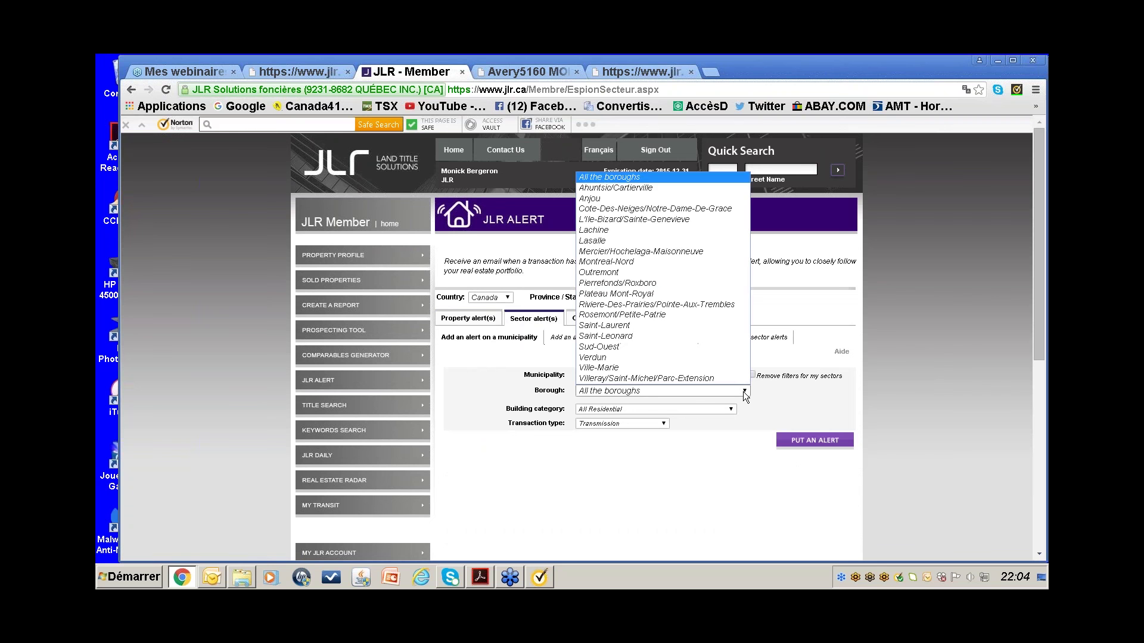
key(p)
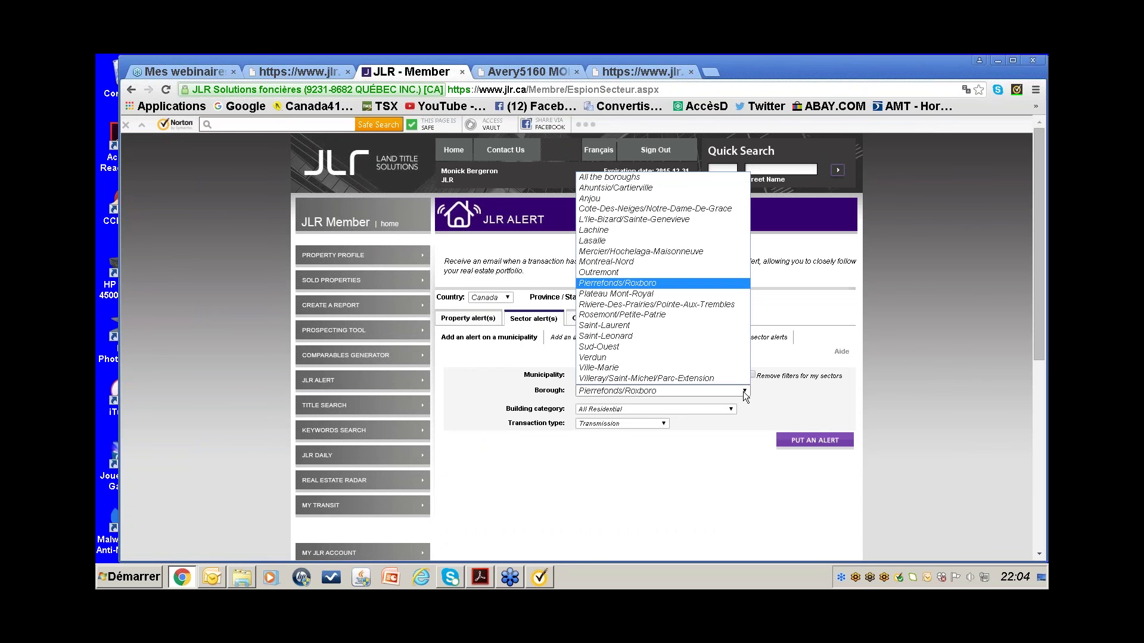
click(664, 284)
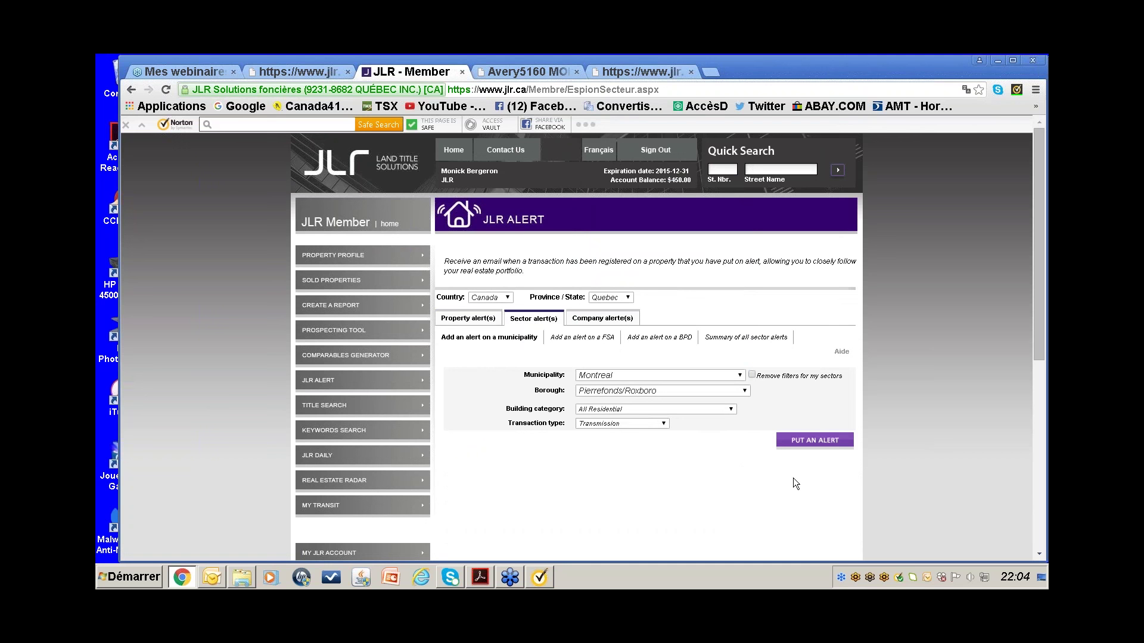
click(663, 423)
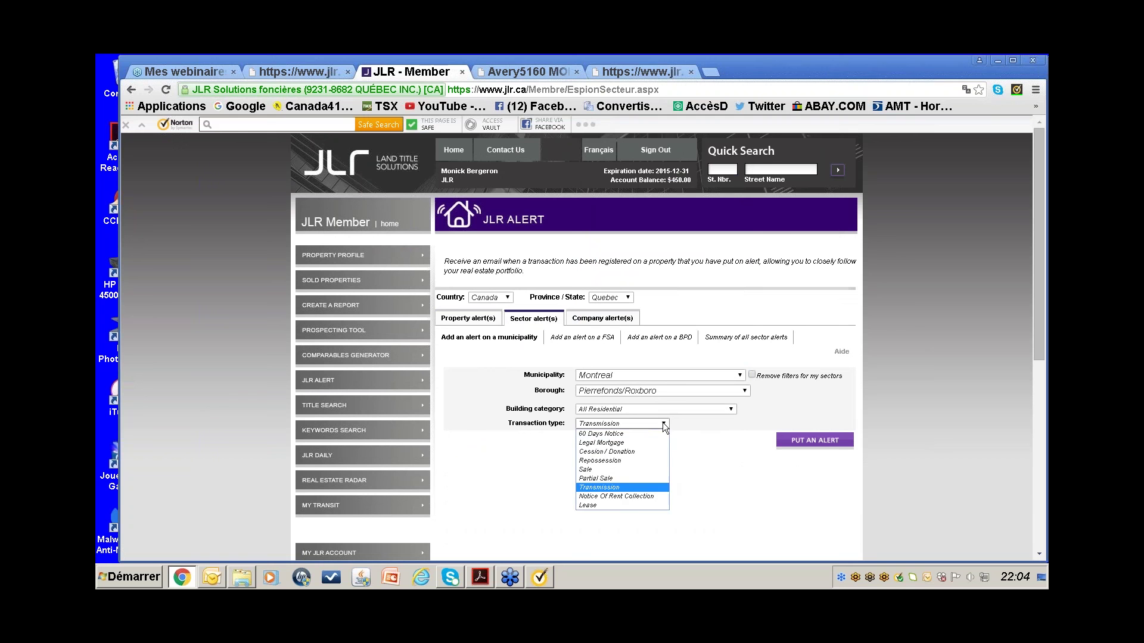
click(638, 436)
click(823, 446)
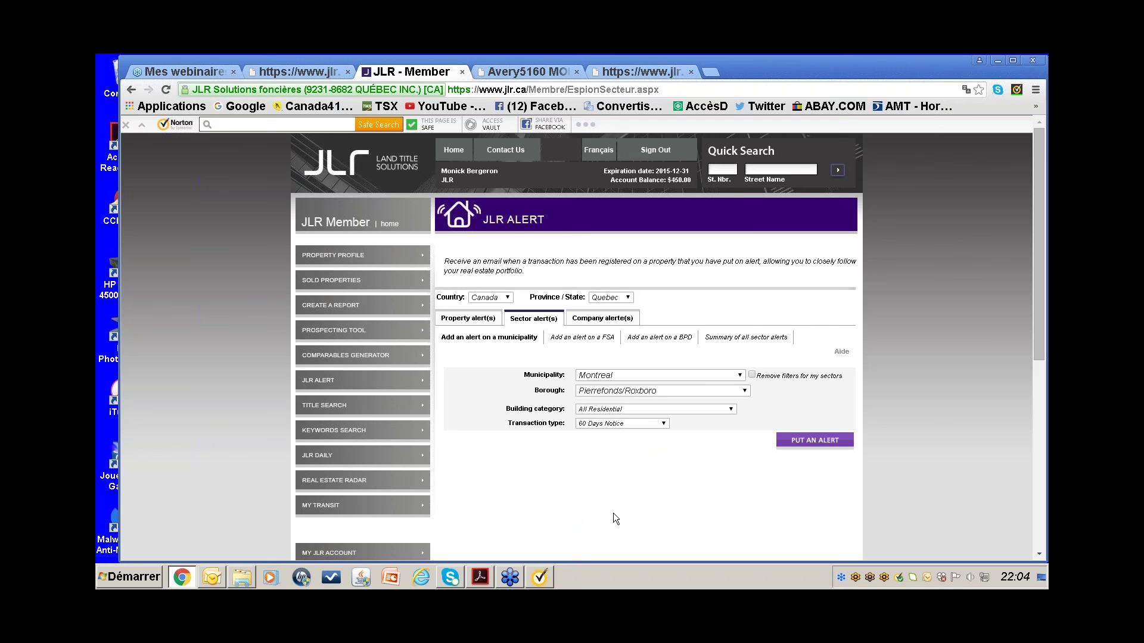